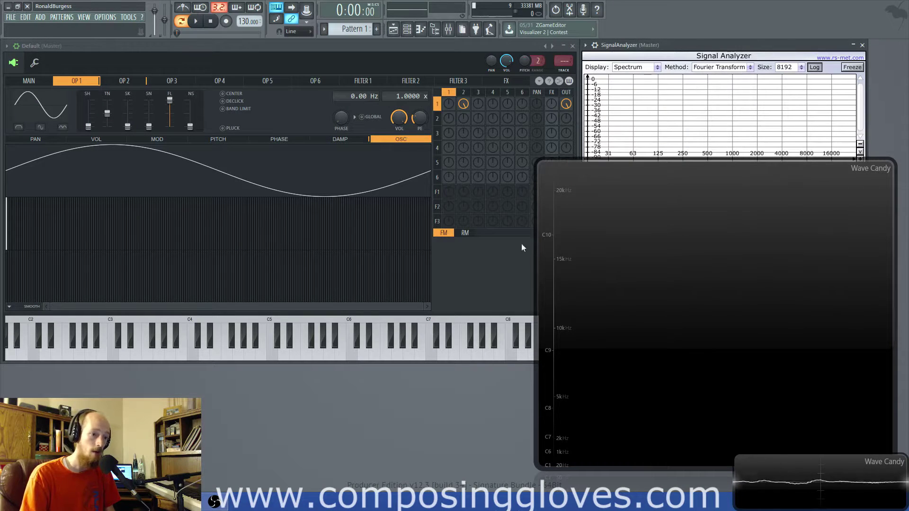
- Arrange the workspace so the enlarged Wave Candy oscilloscope sits beneath the Signal Analyzer, and shift the synth window slightly away from the workspace edge
drag(601, 162, 604, 325)
drag(684, 381, 648, 252)
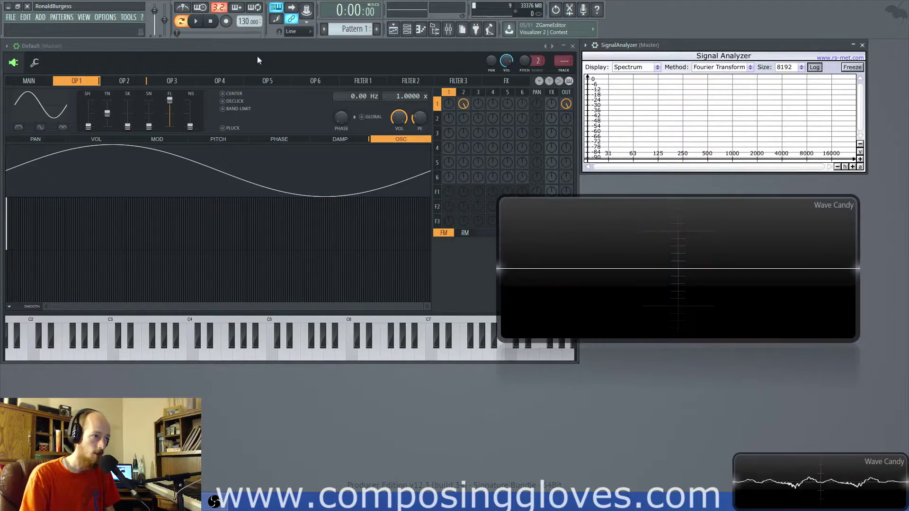
drag(257, 45, 267, 57)
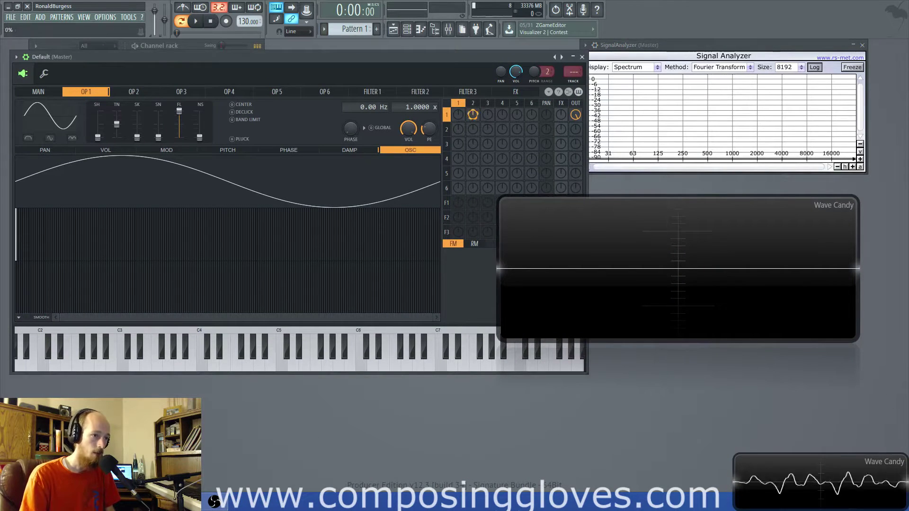
- Load the synth's Default preset and, with operator 2 displayed, turn up its frequency modulation of operator 1
right_click(556, 58)
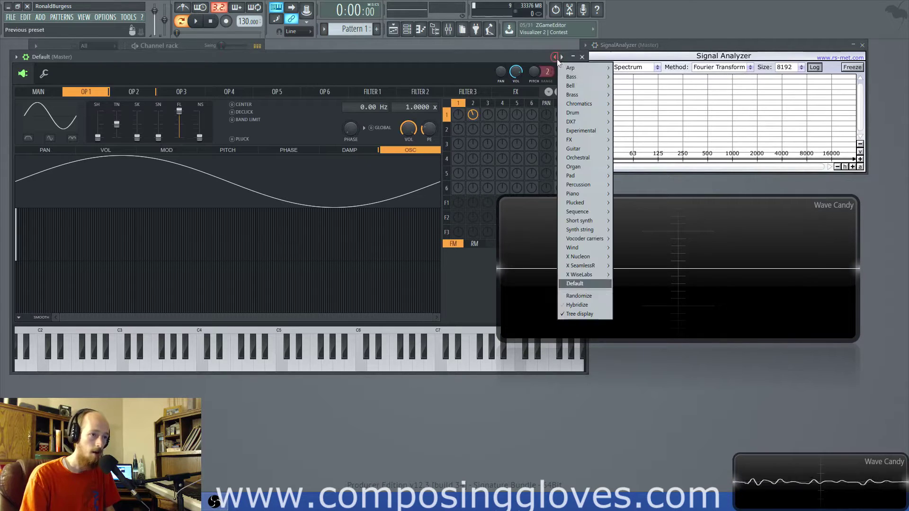
click(592, 282)
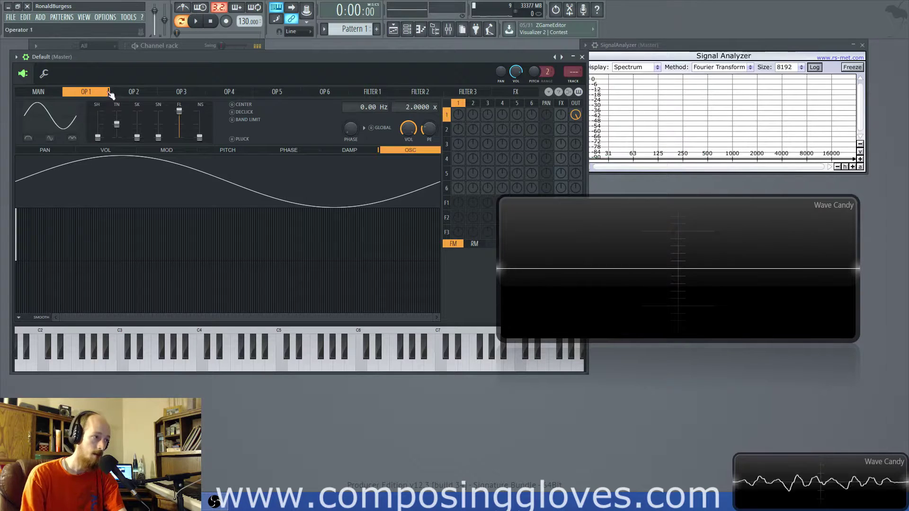
click(144, 93)
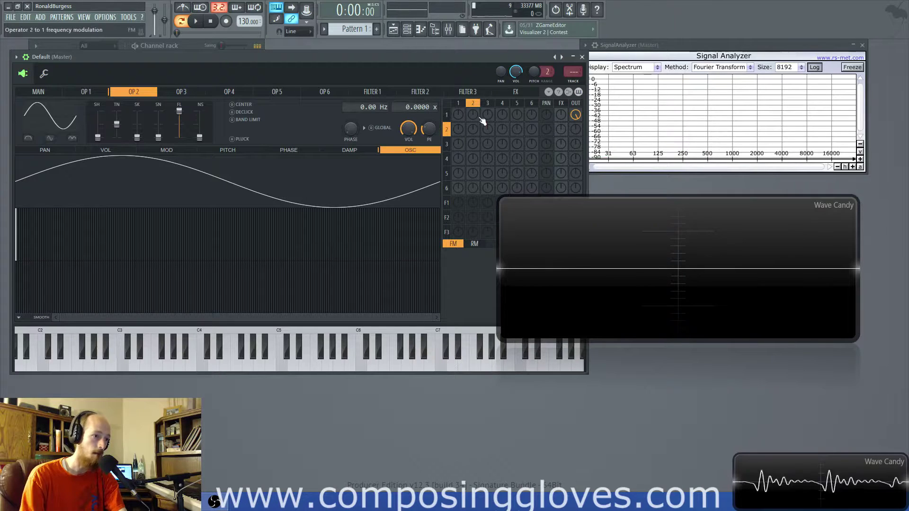
drag(473, 114, 473, 107)
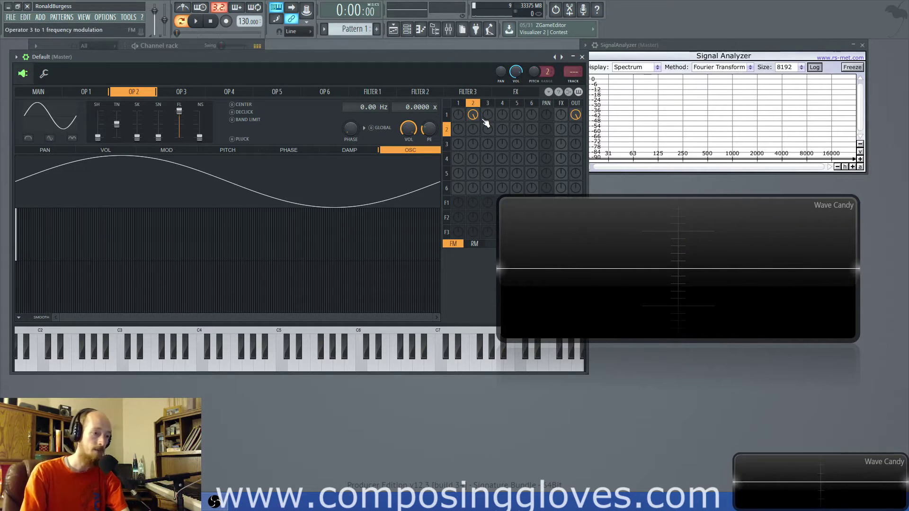
- Gradually raise operator 2's frequency ratio in fine increments up to about 0.995 while a low note sounds
drag(423, 112, 421, 94)
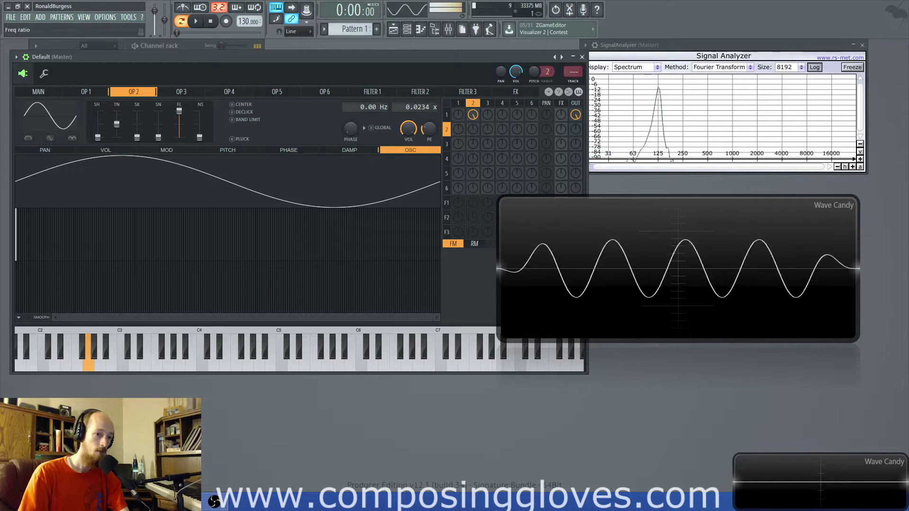
drag(417, 107, 417, 92)
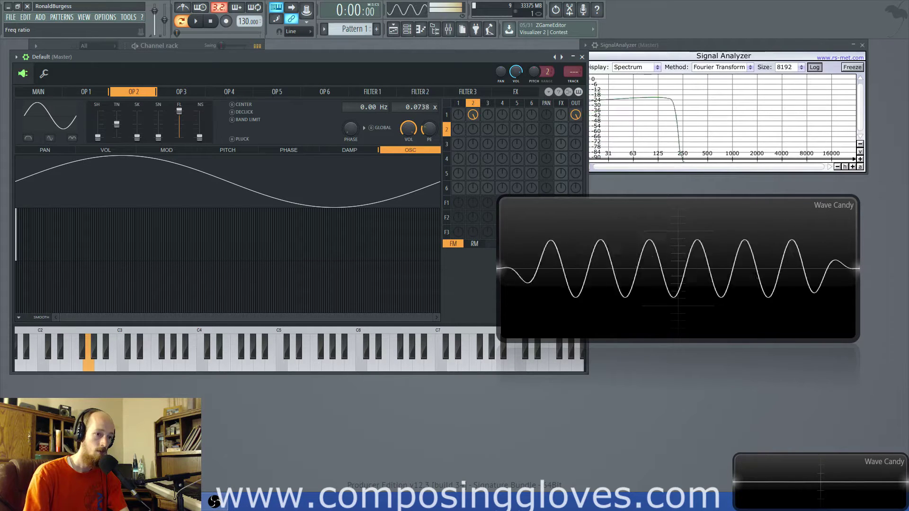
drag(417, 92, 417, 91)
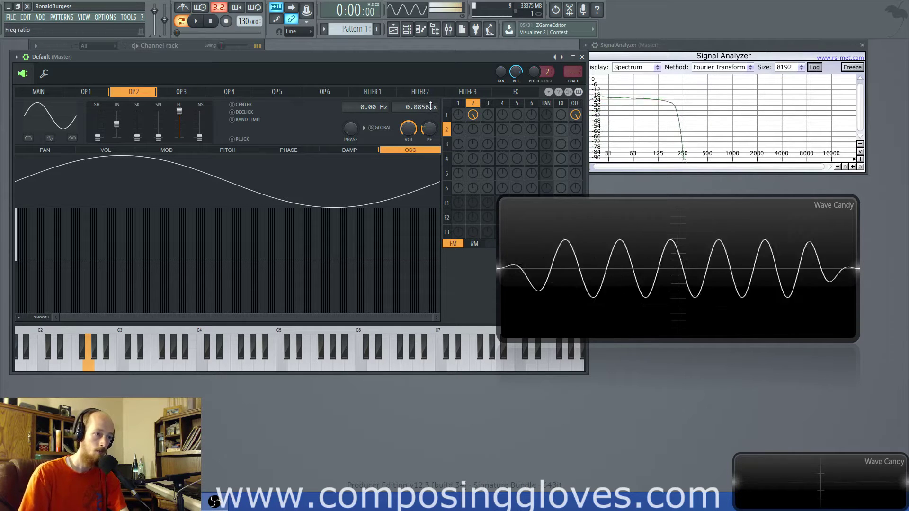
drag(417, 91, 427, 107)
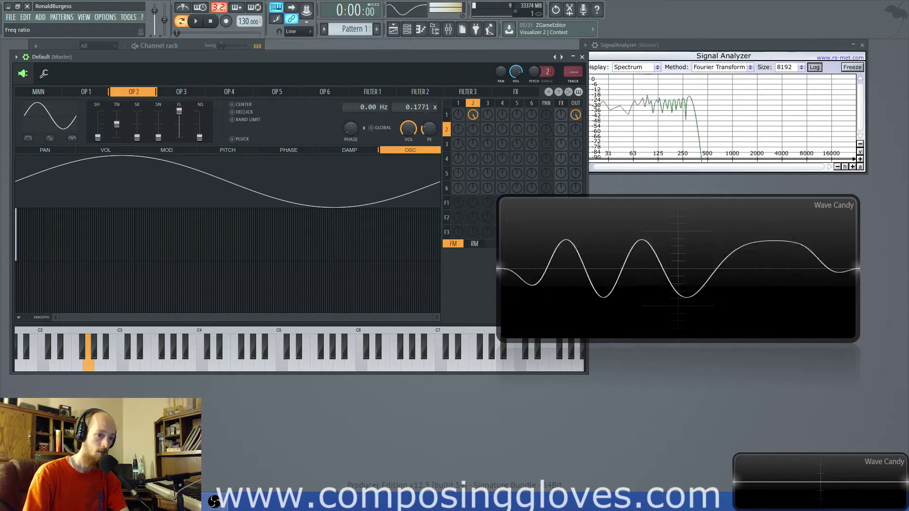
drag(428, 108, 426, 106)
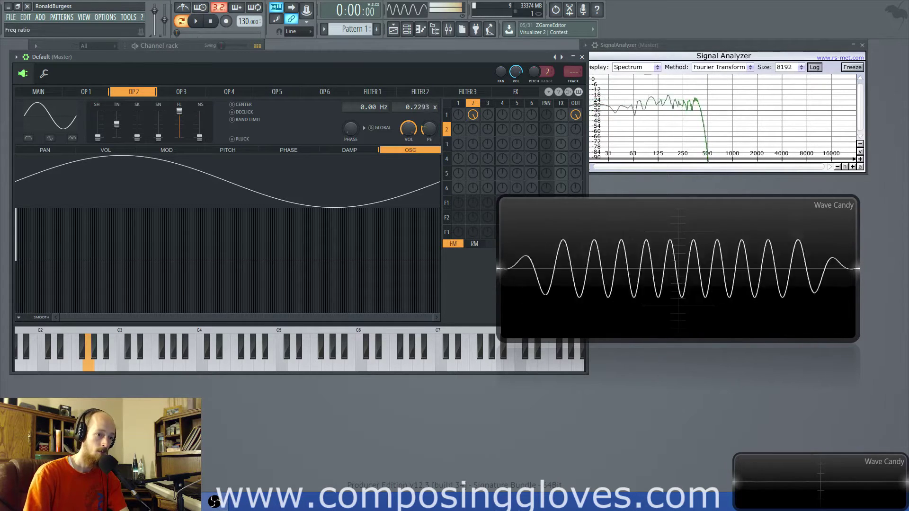
drag(426, 107, 426, 115)
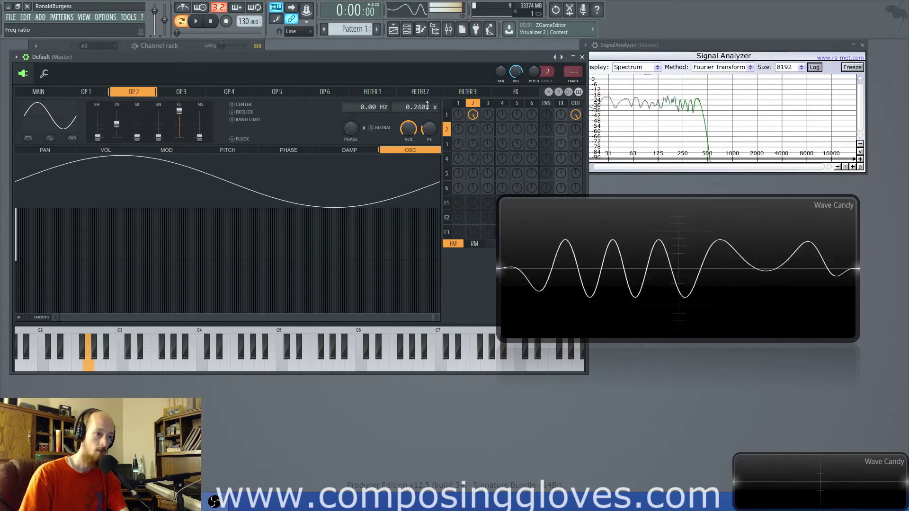
drag(417, 107, 417, 101)
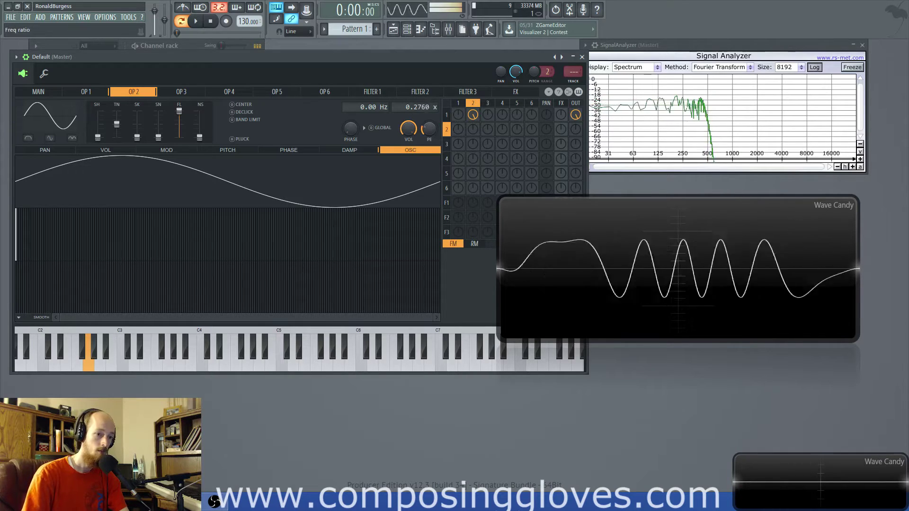
drag(426, 107, 422, 107)
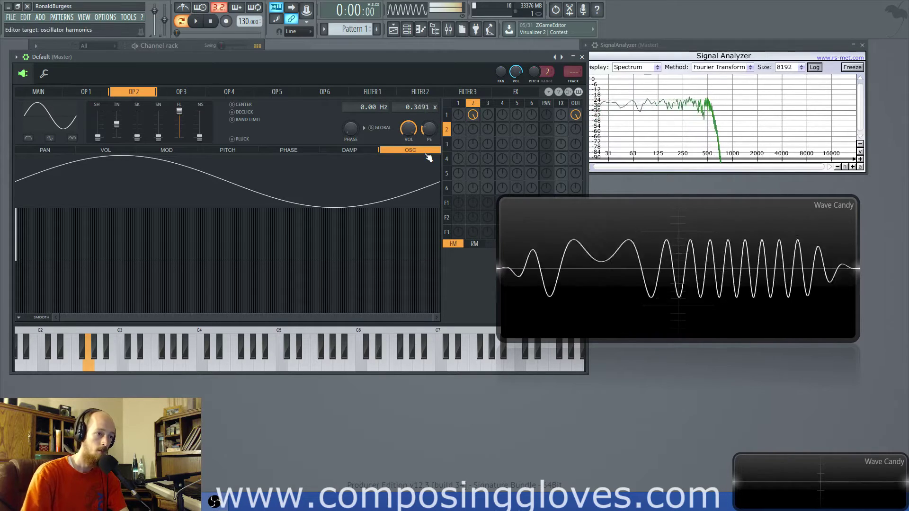
drag(429, 105, 421, 106)
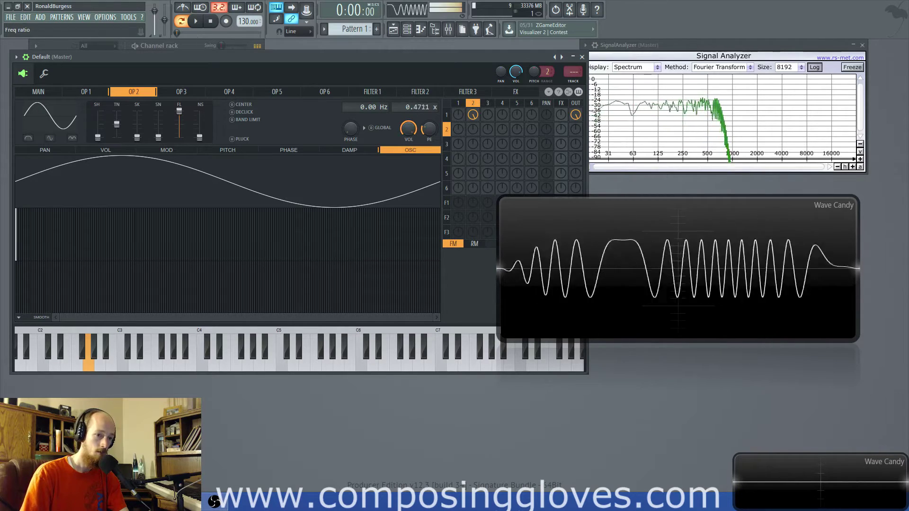
drag(421, 107, 422, 107)
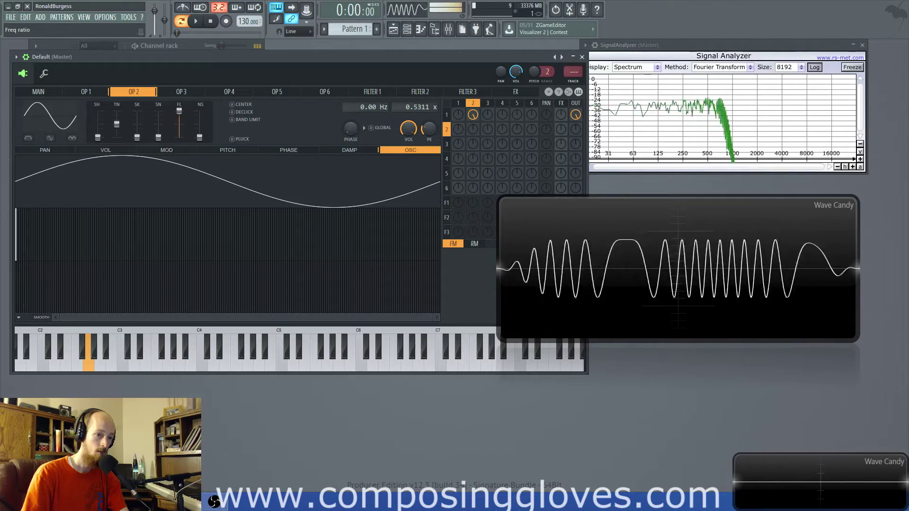
drag(421, 107, 422, 106)
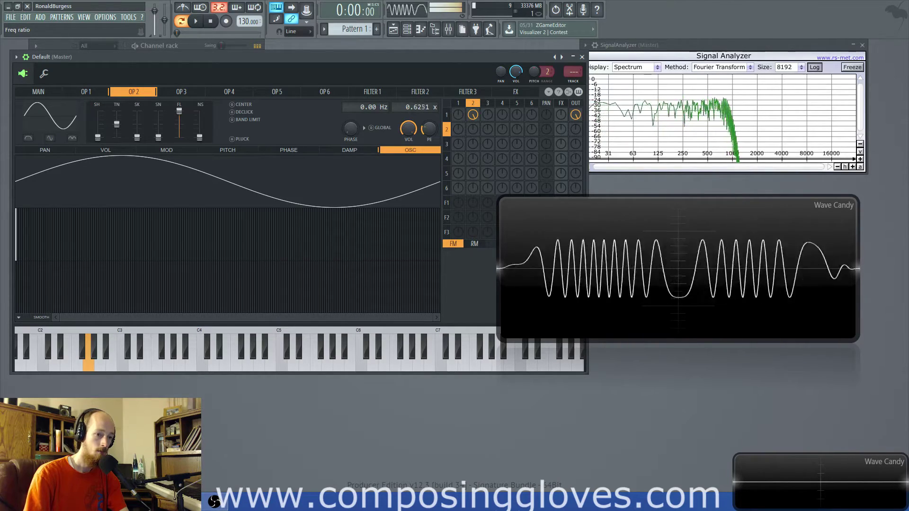
drag(422, 107, 417, 99)
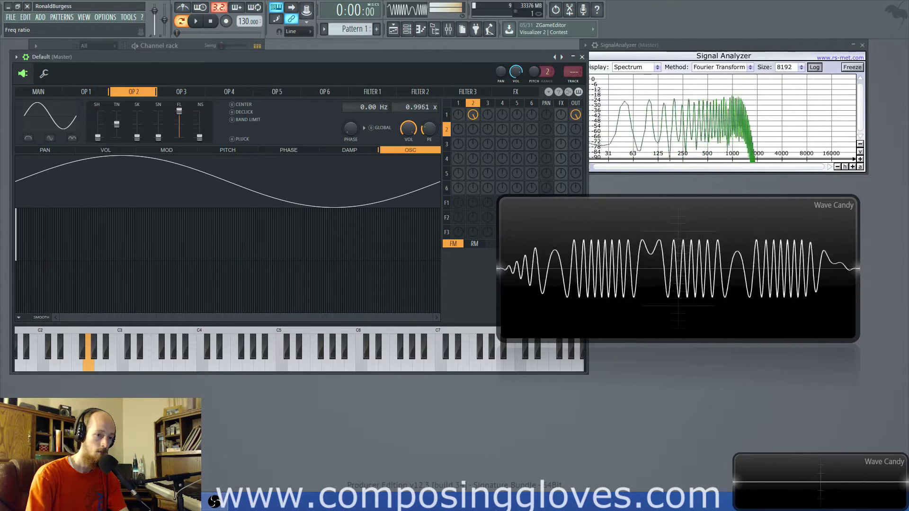
- Sweep operator 2's frequency ratio steadily upward through the whole-number ratios to about 37.24x while the low note keeps sounding
drag(417, 100, 416, 99)
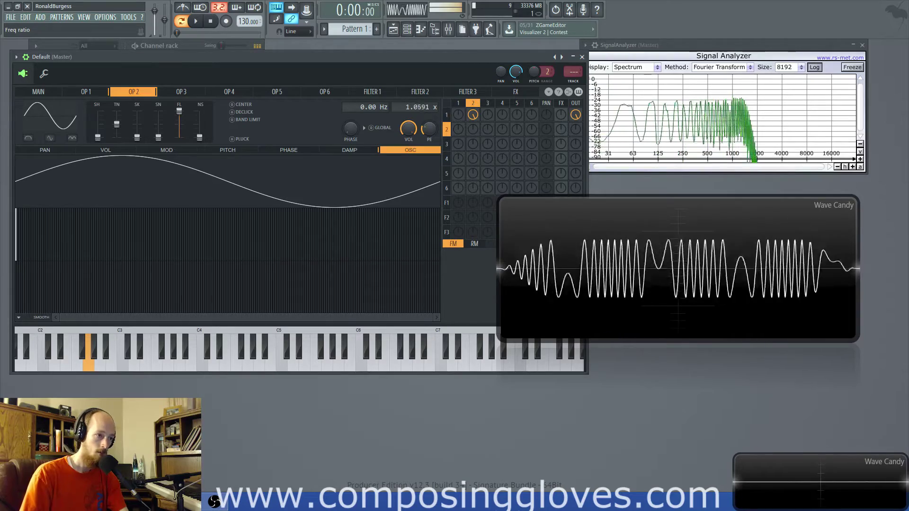
scroll(416, 107, up, 1)
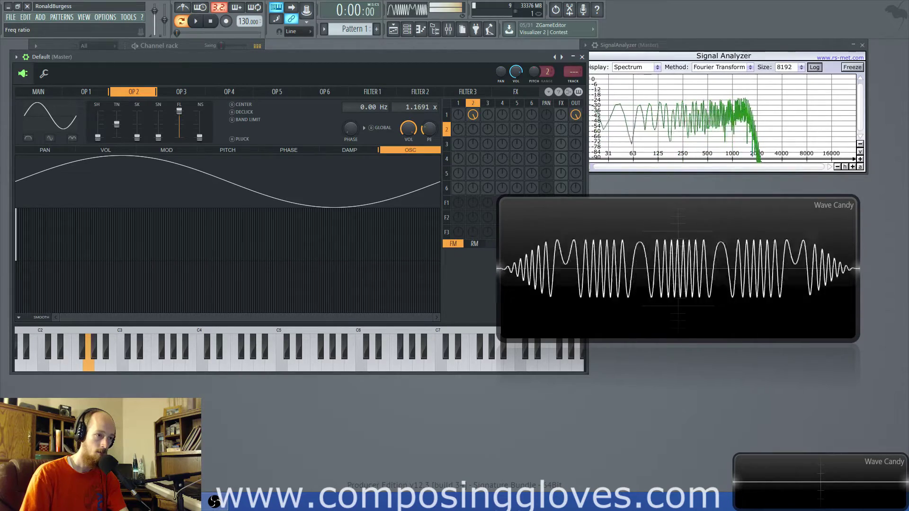
scroll(417, 107, up, 1)
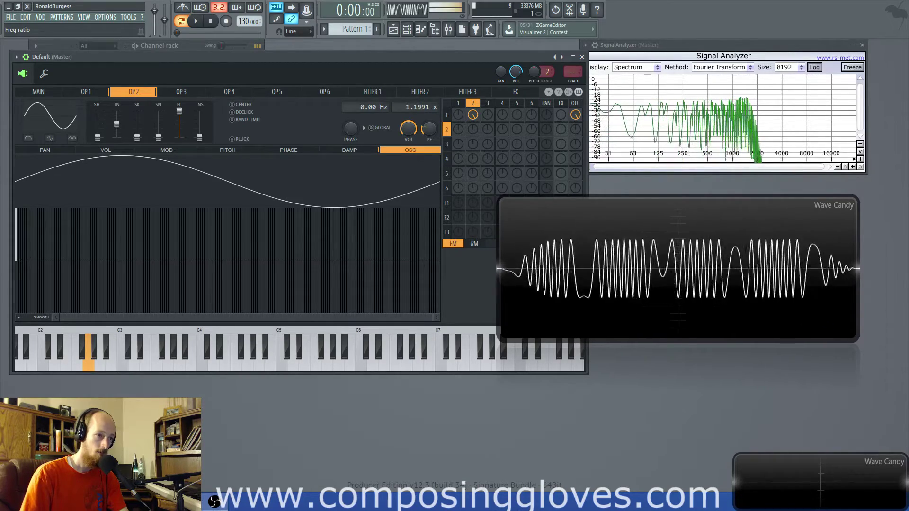
scroll(417, 107, up, 5)
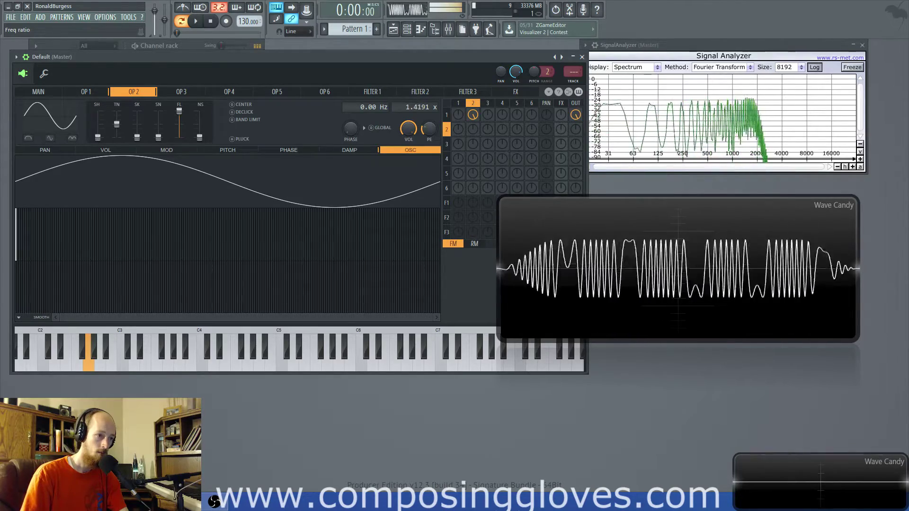
scroll(417, 107, up, 10)
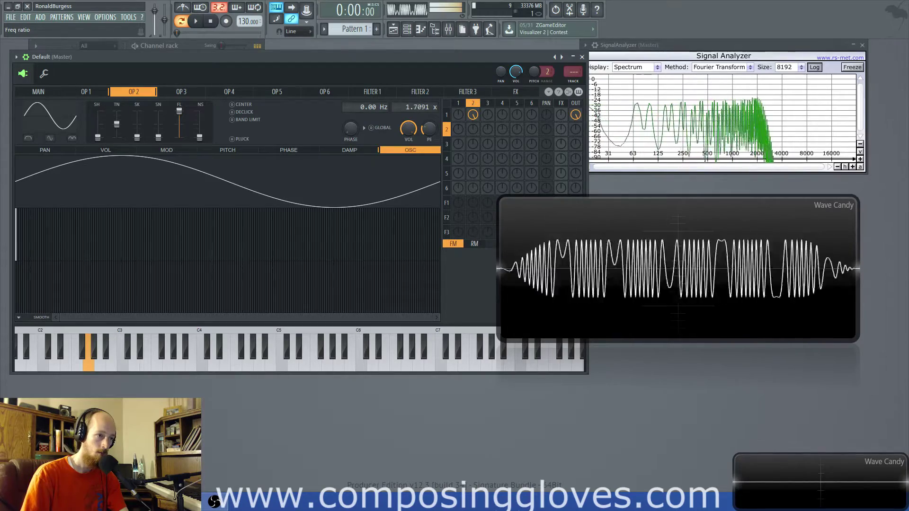
scroll(417, 107, up, 1)
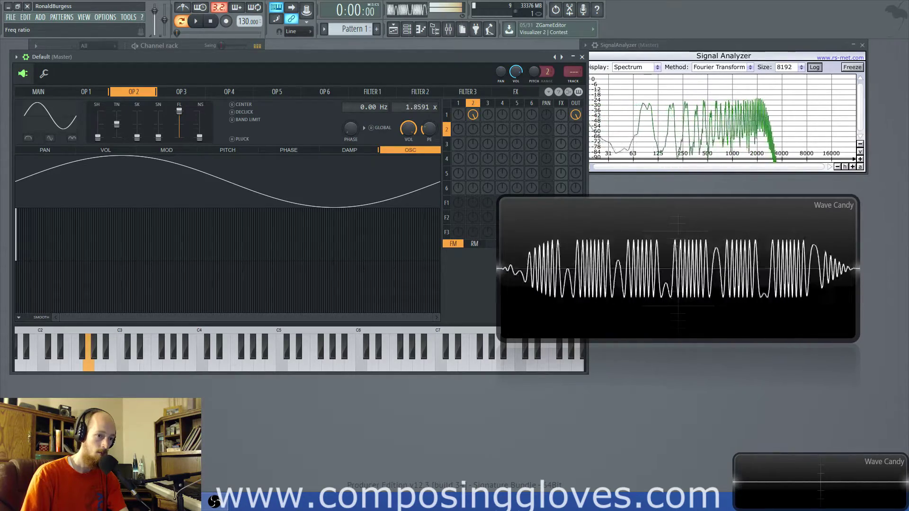
scroll(417, 107, up, 5)
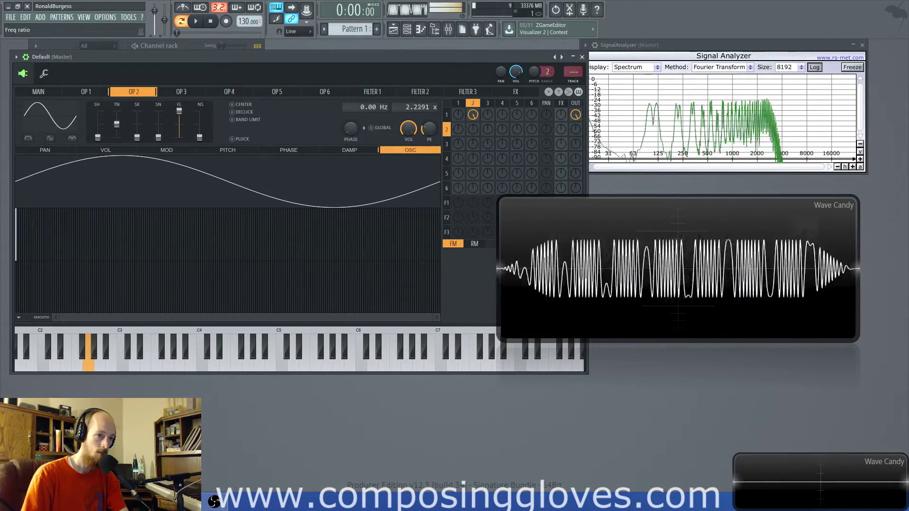
scroll(417, 107, up, 15)
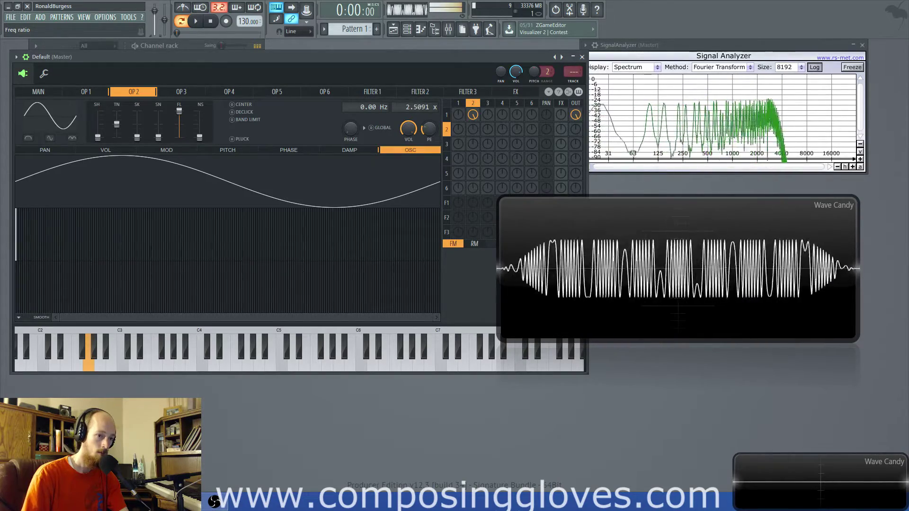
scroll(417, 107, up, 20)
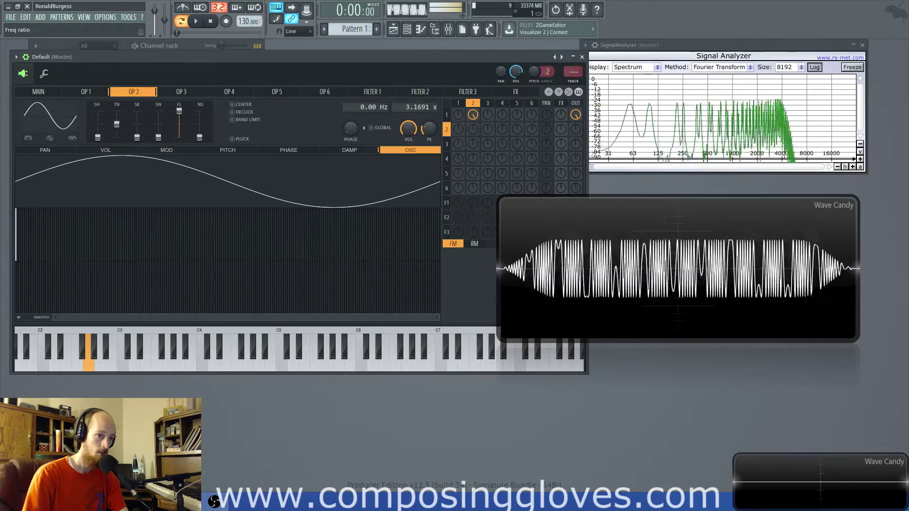
scroll(417, 107, up, 18)
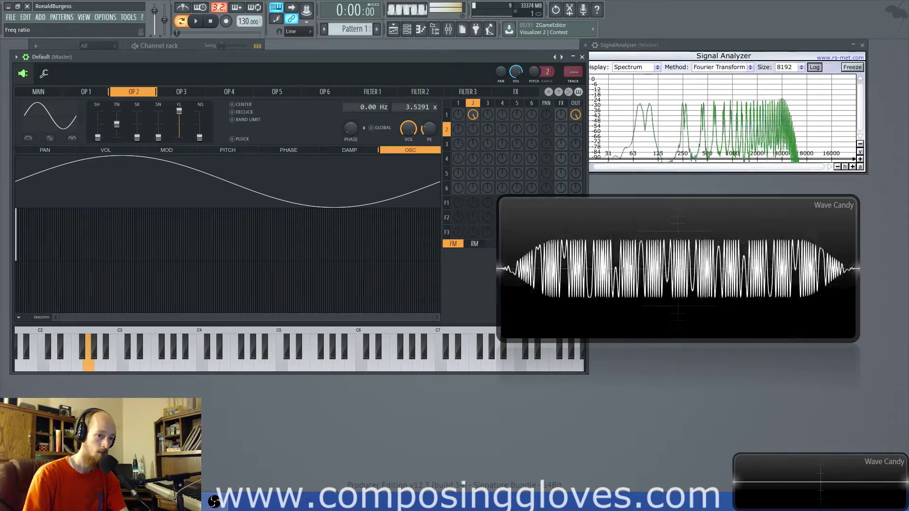
scroll(417, 107, up, 20)
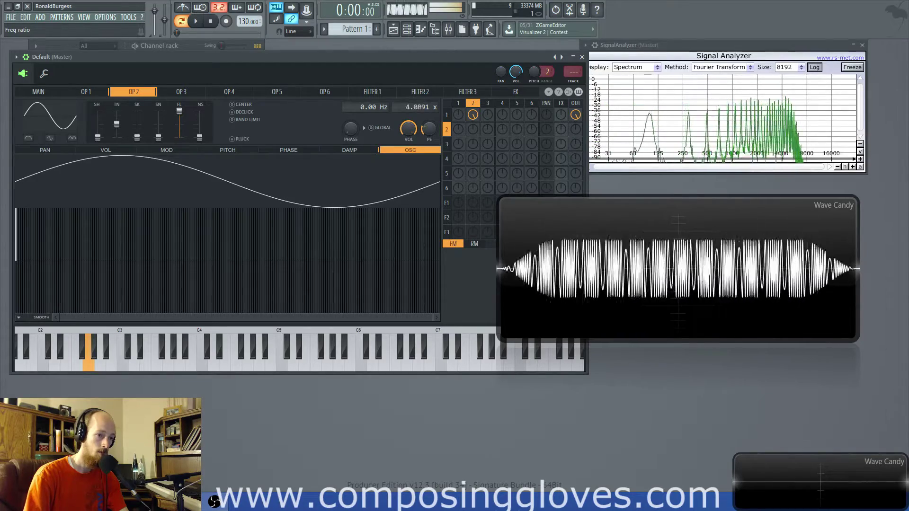
scroll(417, 107, up, 20)
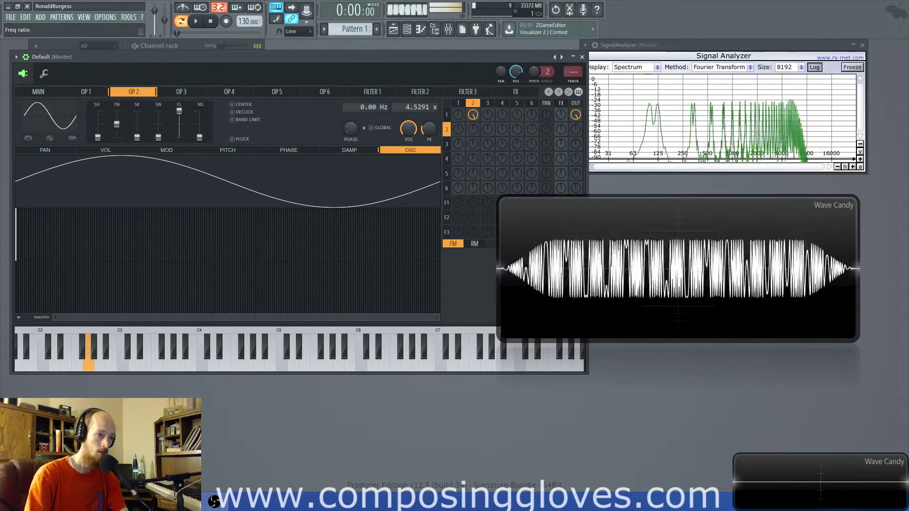
scroll(417, 107, up, 20)
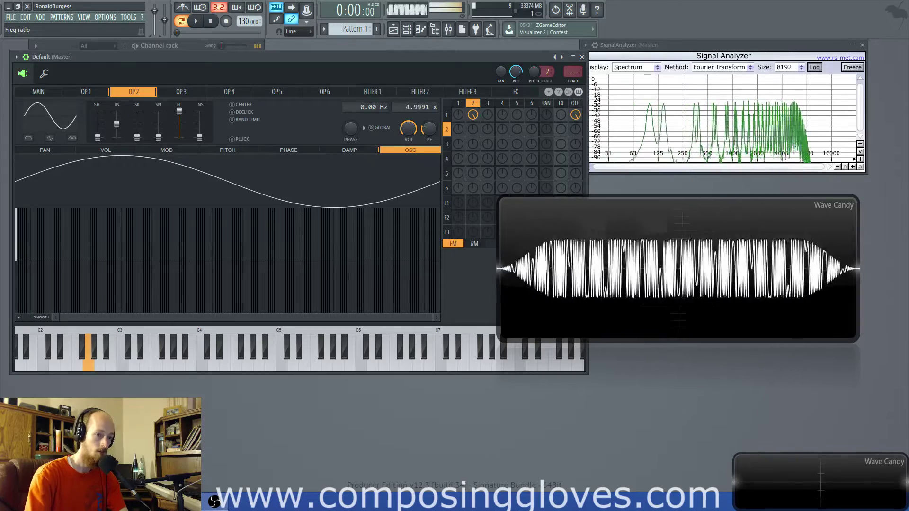
scroll(417, 107, up, 20)
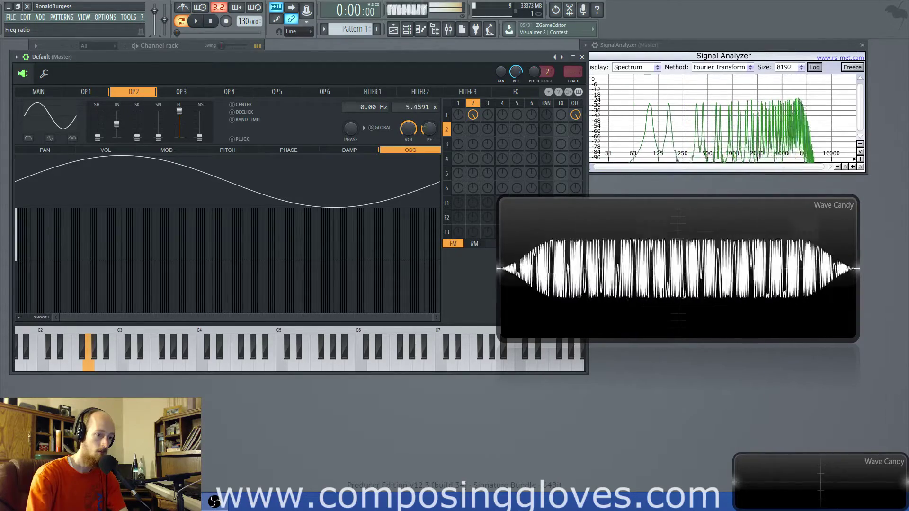
scroll(417, 107, up, 1)
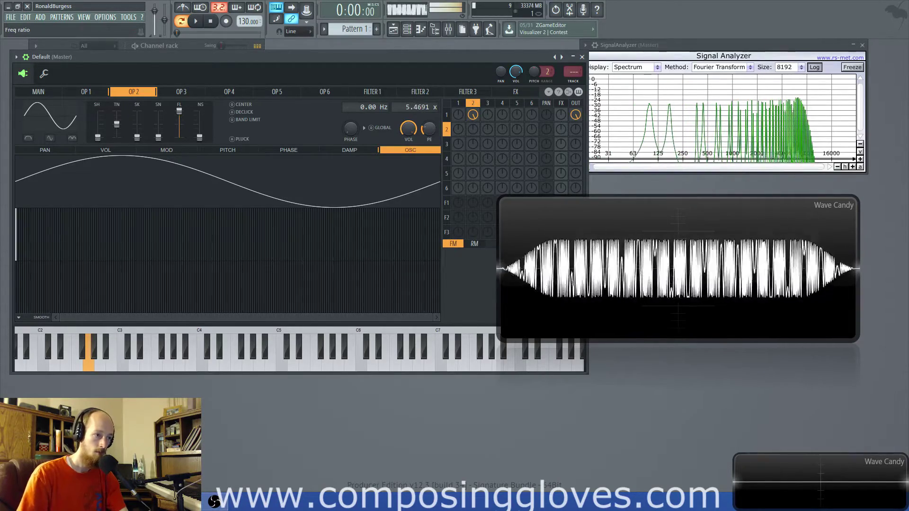
scroll(416, 107, up, 5)
scroll(416, 107, up, 19)
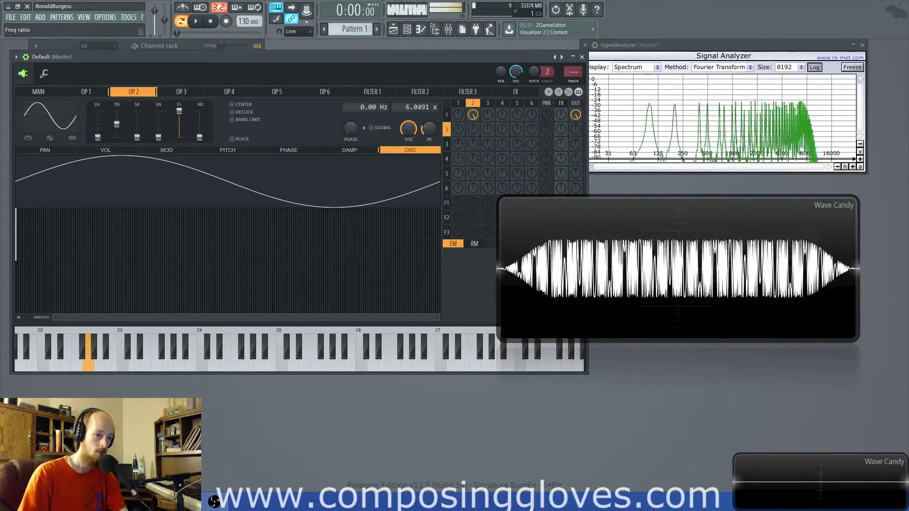
scroll(417, 107, up, 20)
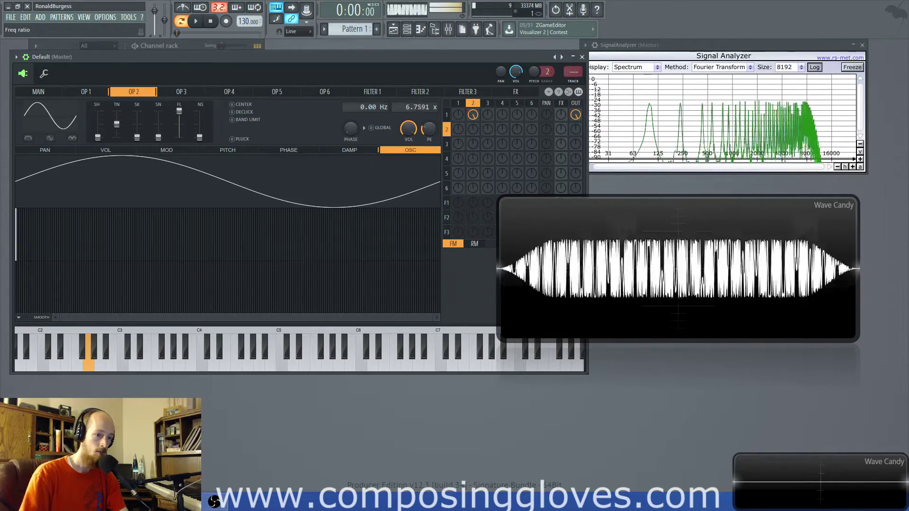
scroll(417, 107, up, 12)
scroll(417, 107, up, 20)
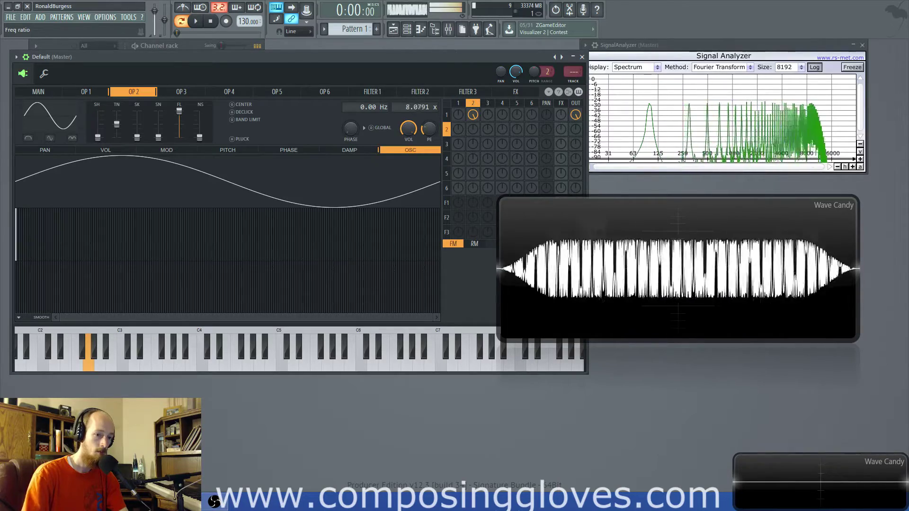
scroll(416, 107, up, 11)
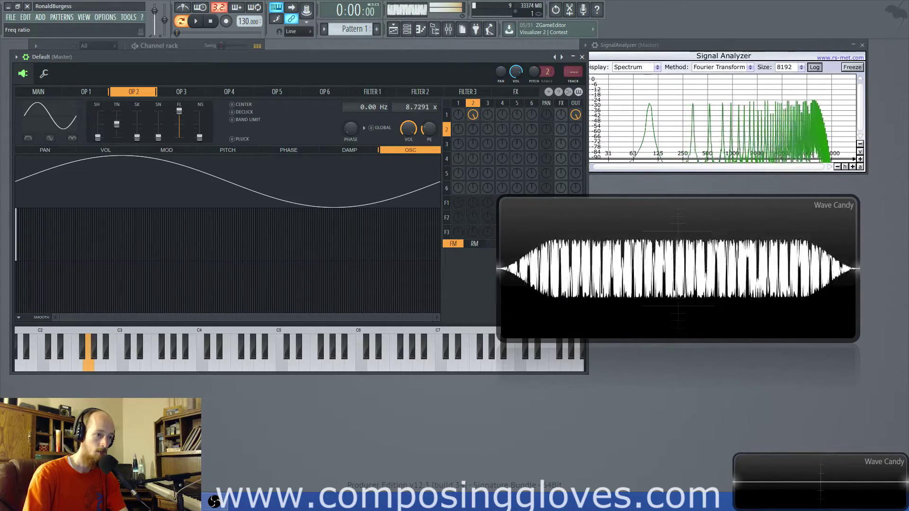
scroll(417, 107, up, 20)
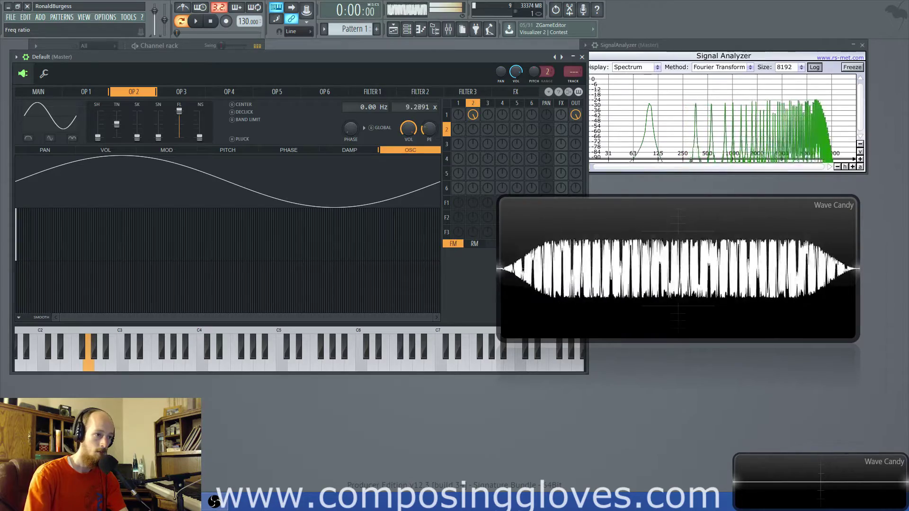
scroll(420, 107, up, 7)
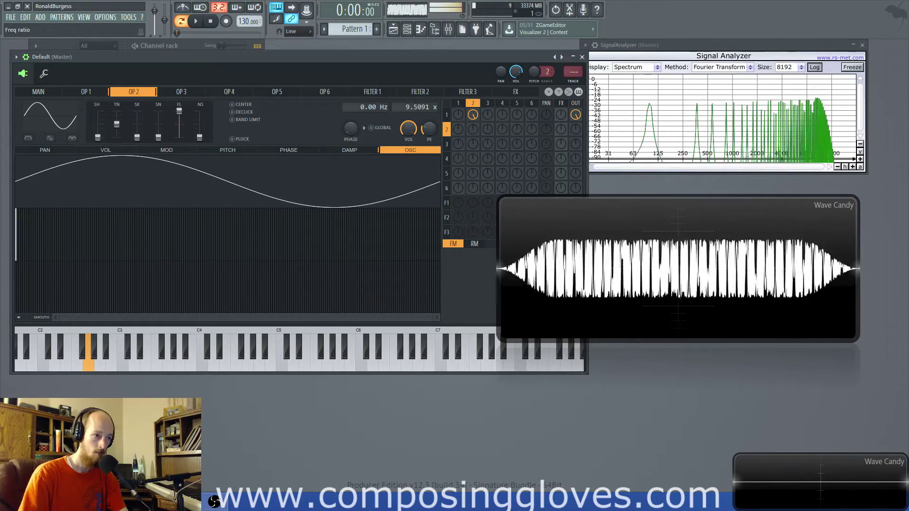
scroll(416, 107, up, 20)
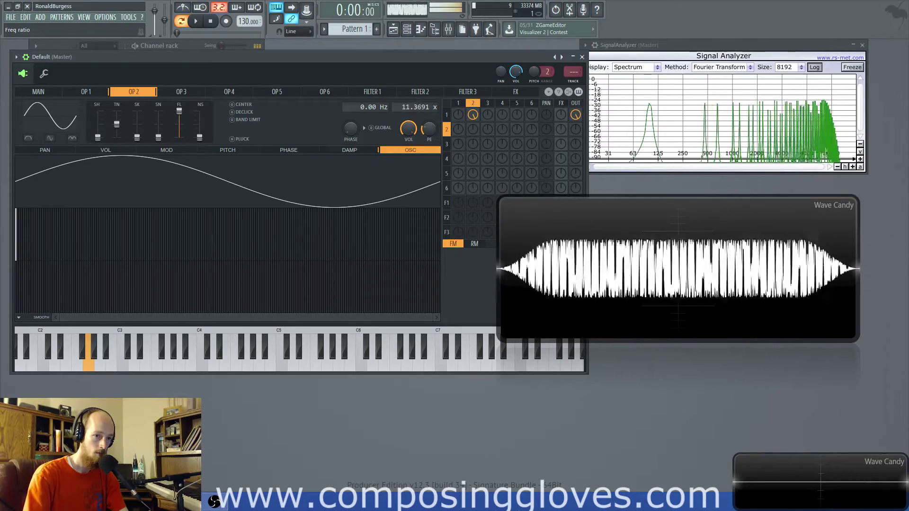
scroll(416, 107, up, 13)
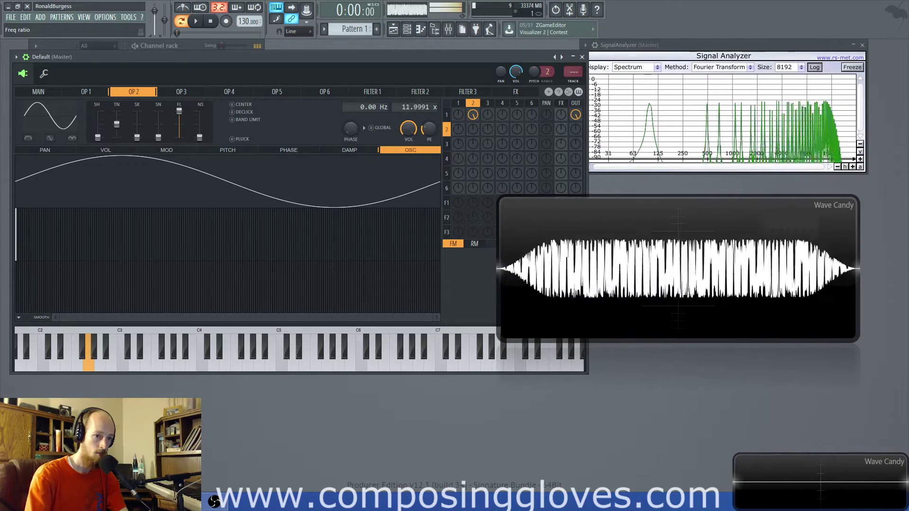
scroll(419, 107, up, 20)
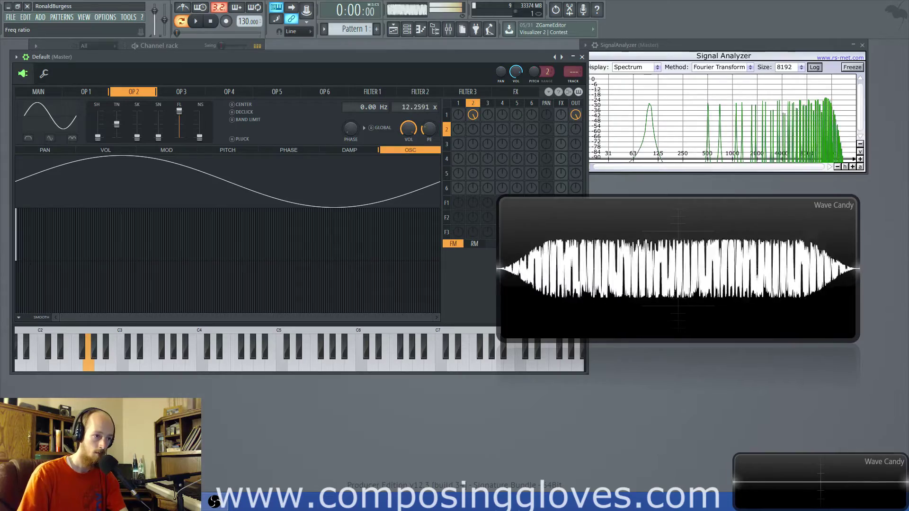
scroll(416, 107, up, 20)
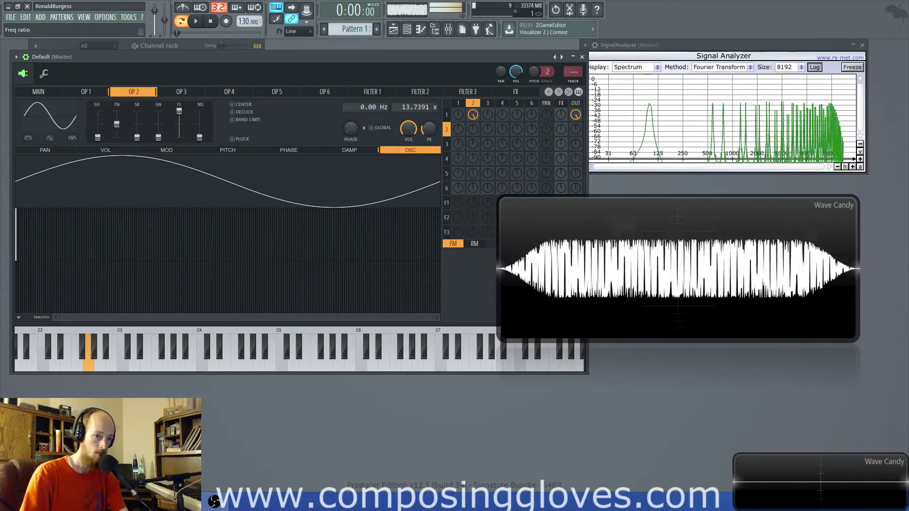
scroll(417, 107, up, 20)
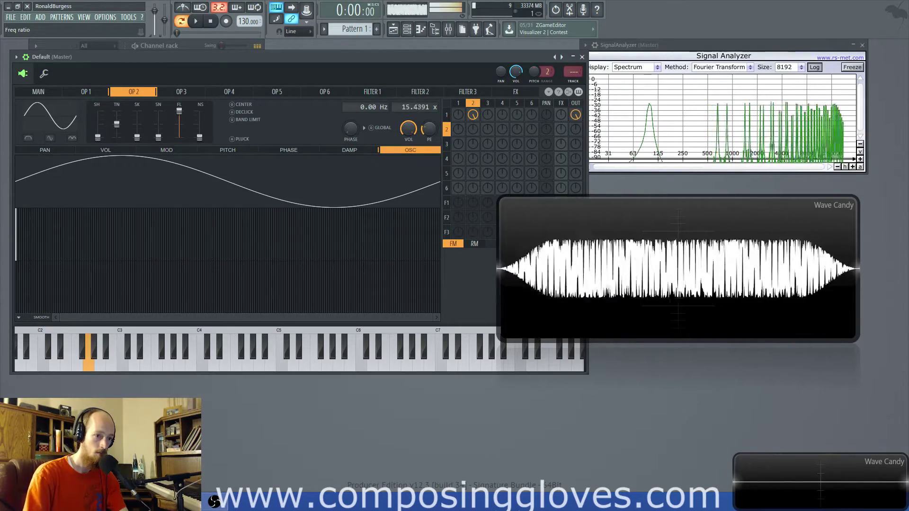
scroll(417, 107, up, 20)
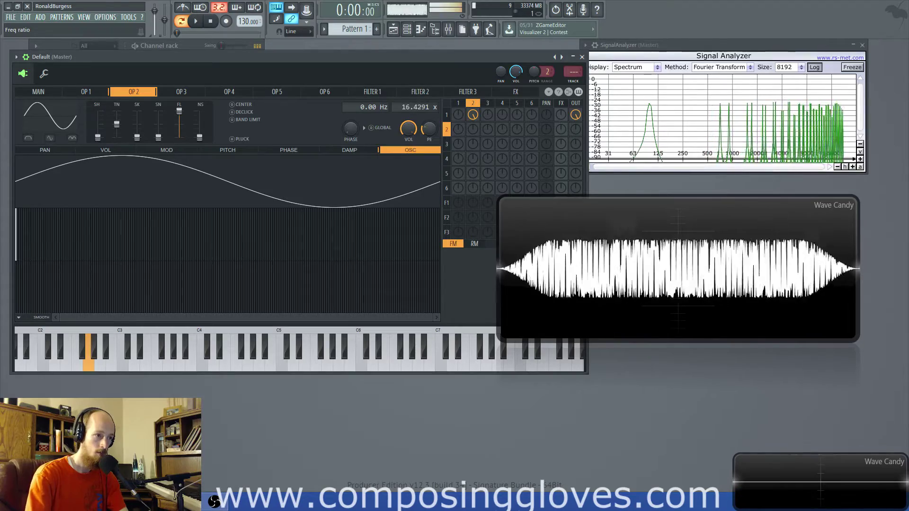
scroll(417, 107, up, 20)
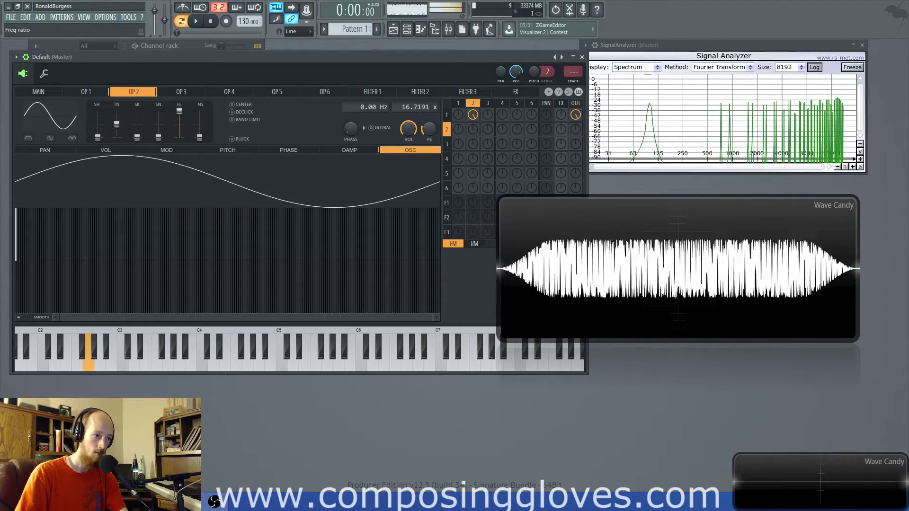
scroll(416, 107, up, 20)
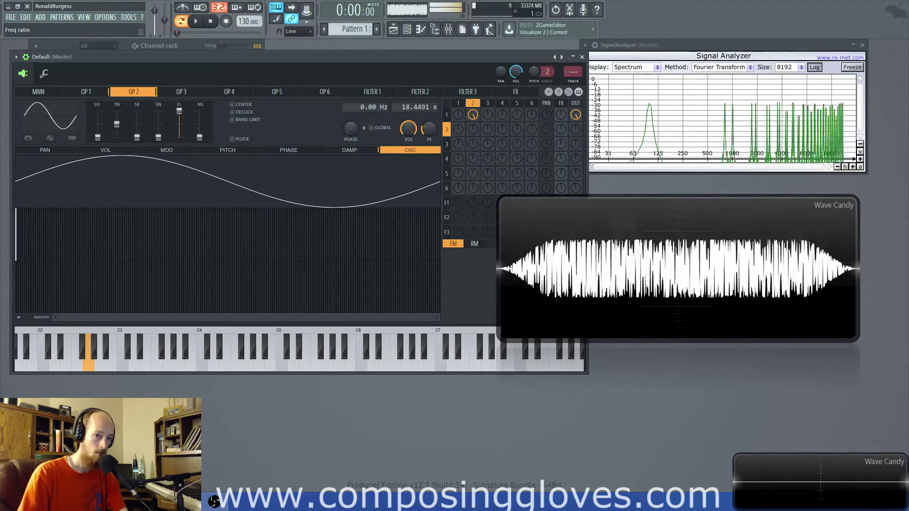
scroll(416, 107, up, 20)
scroll(417, 107, up, 20)
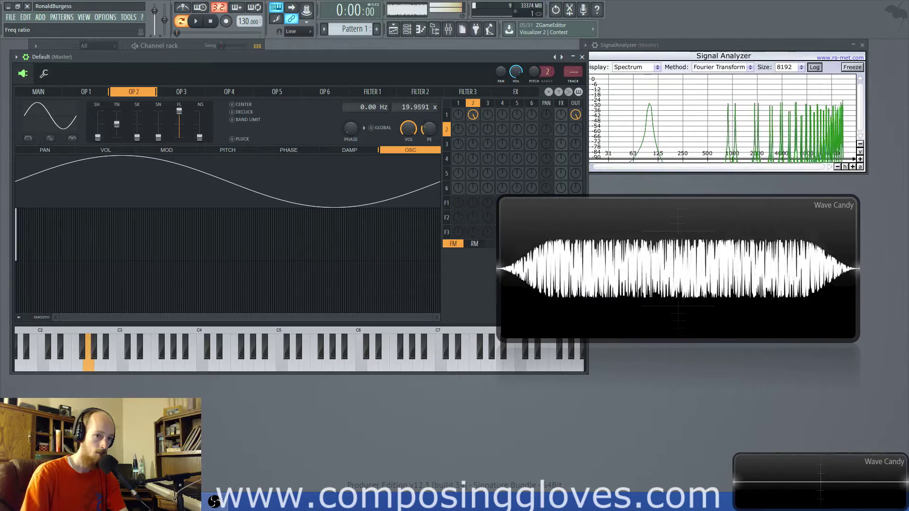
scroll(417, 107, up, 20)
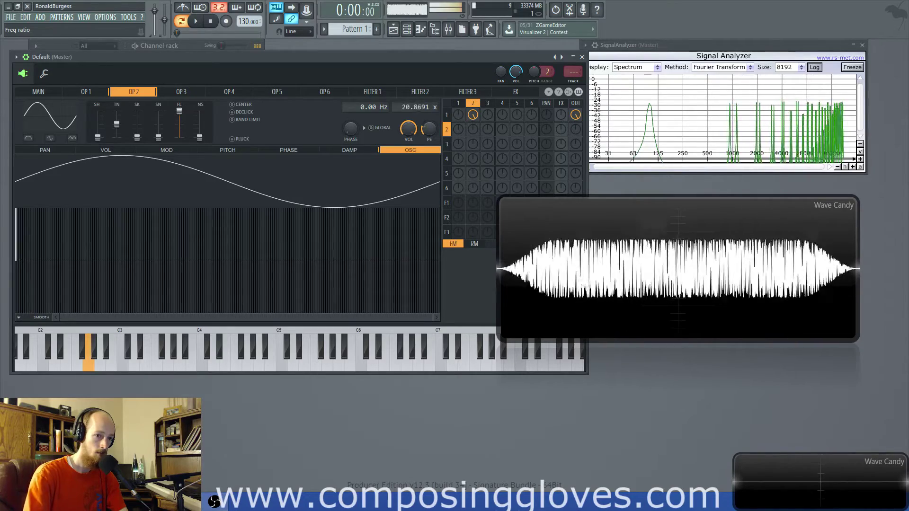
scroll(417, 107, up, 20)
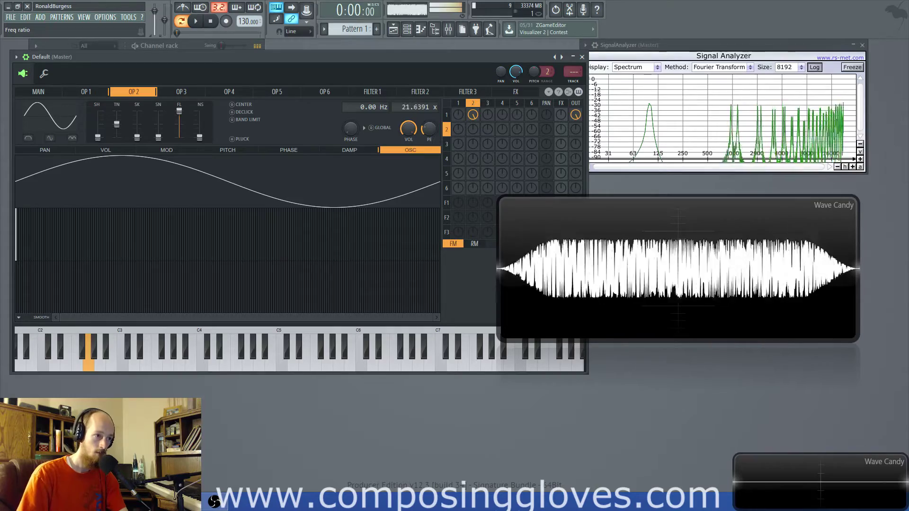
scroll(416, 107, up, 20)
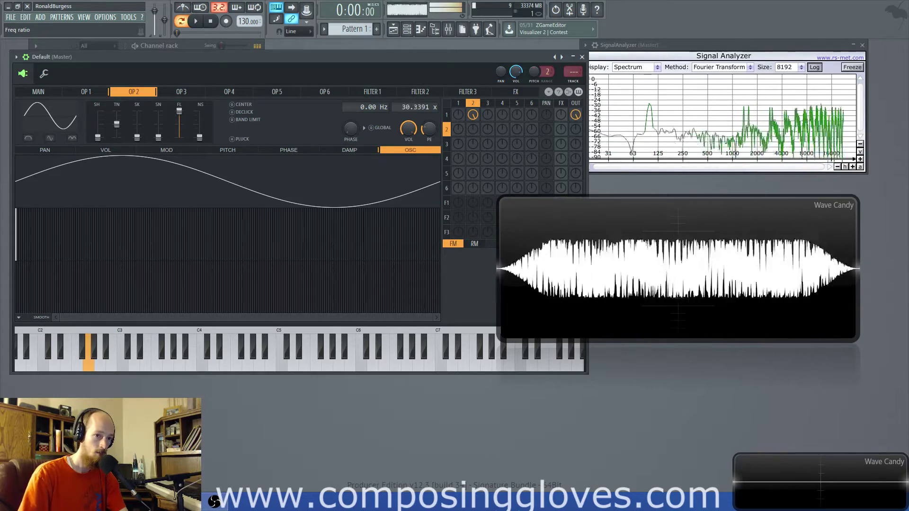
scroll(416, 107, up, 13)
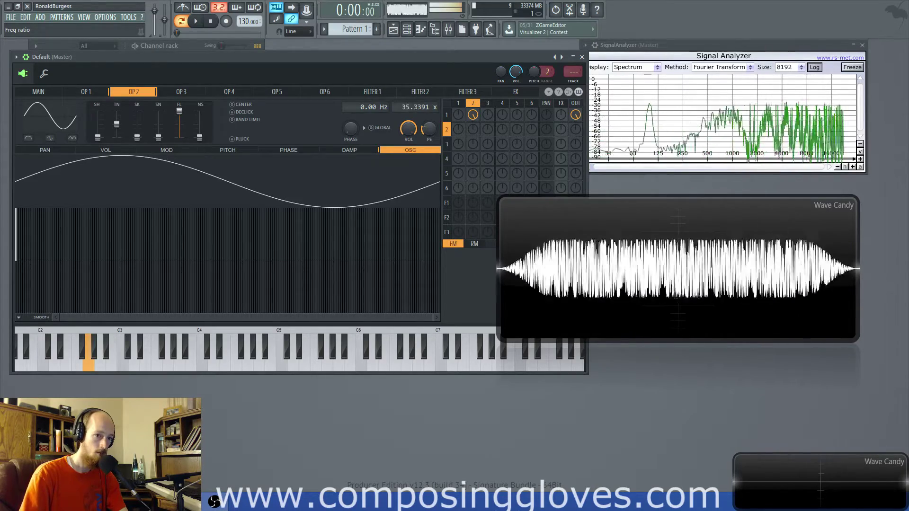
scroll(417, 107, up, 17)
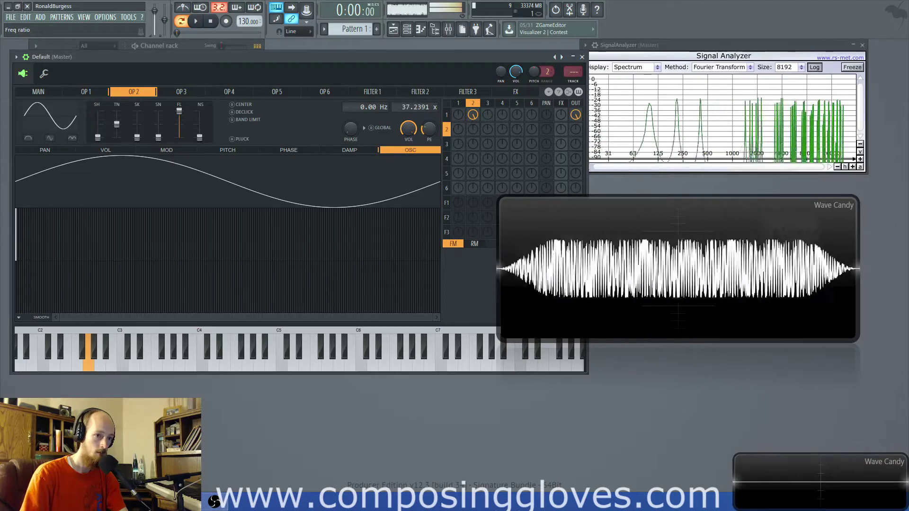
- Continue sweeping operator 2's frequency ratio up to 64x while the low note sounds
scroll(416, 107, up, 4)
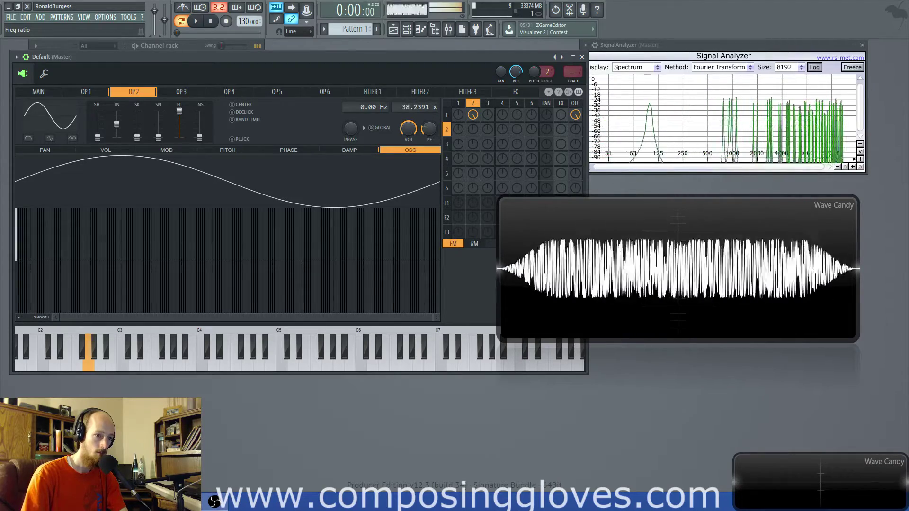
scroll(417, 107, up, 7)
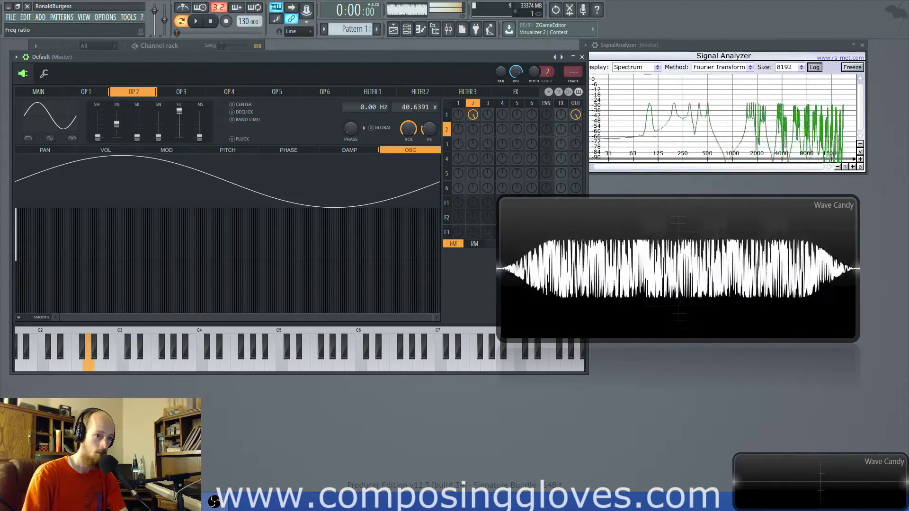
scroll(416, 107, up, 7)
scroll(417, 107, up, 14)
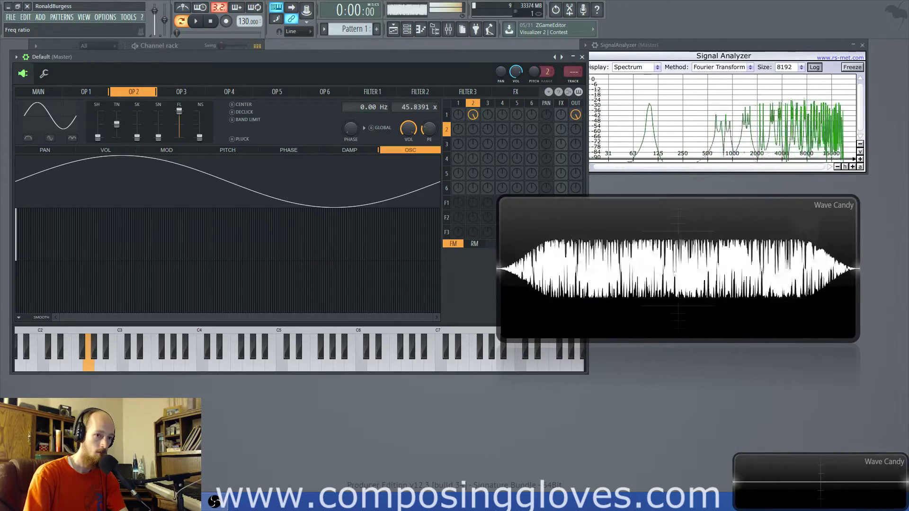
scroll(417, 107, up, 20)
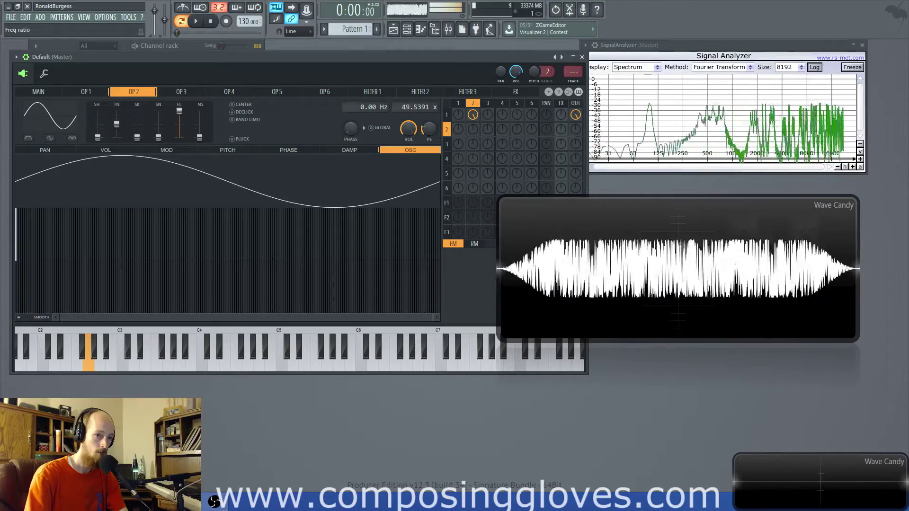
scroll(417, 107, up, 20)
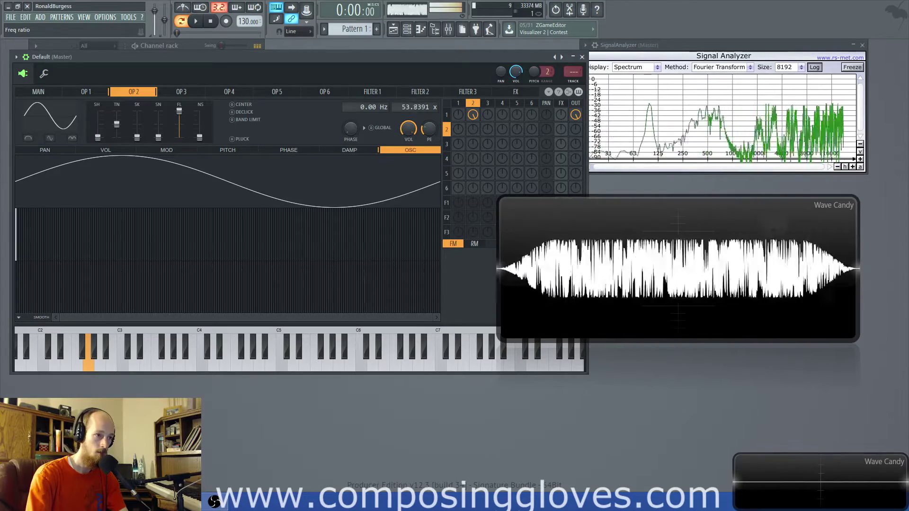
scroll(417, 107, up, 20)
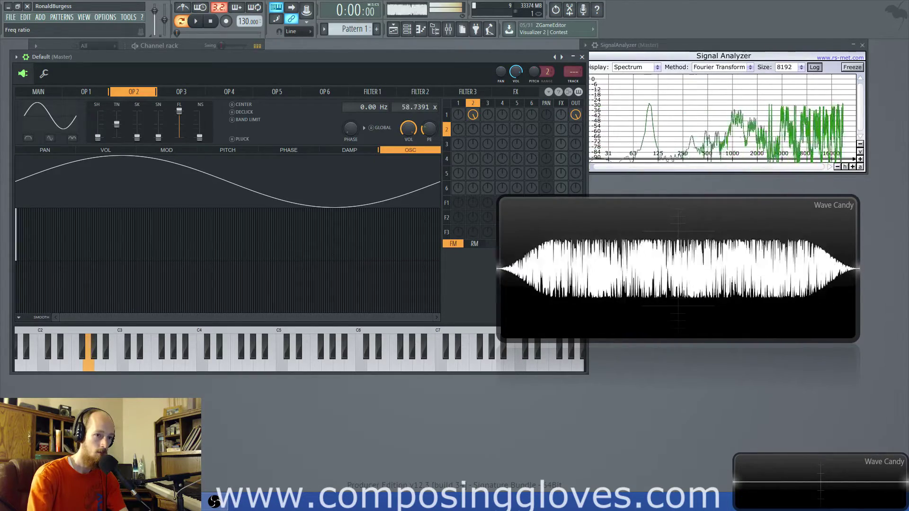
scroll(417, 107, up, 20)
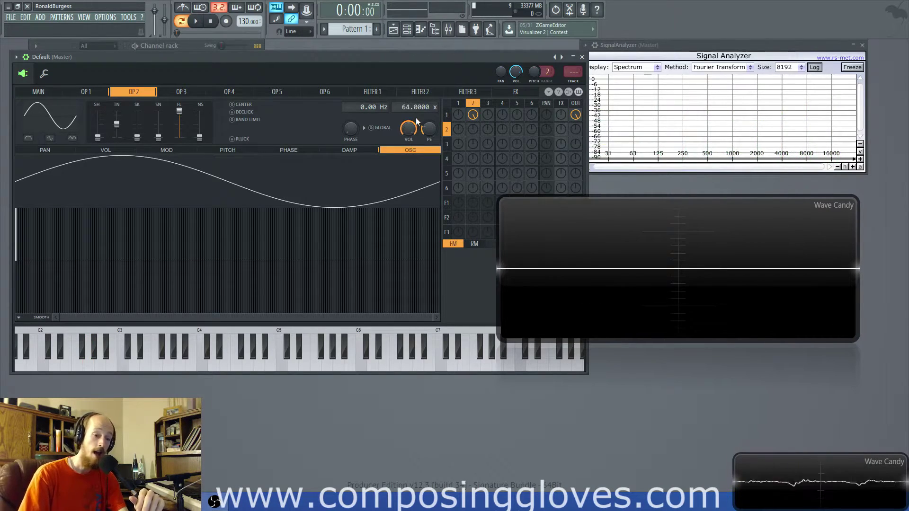
- Give operator 2 a triangle waveform and raise its frequency ratio from 0 to about 0.83x while a low note sounds
drag(402, 107, 402, 157)
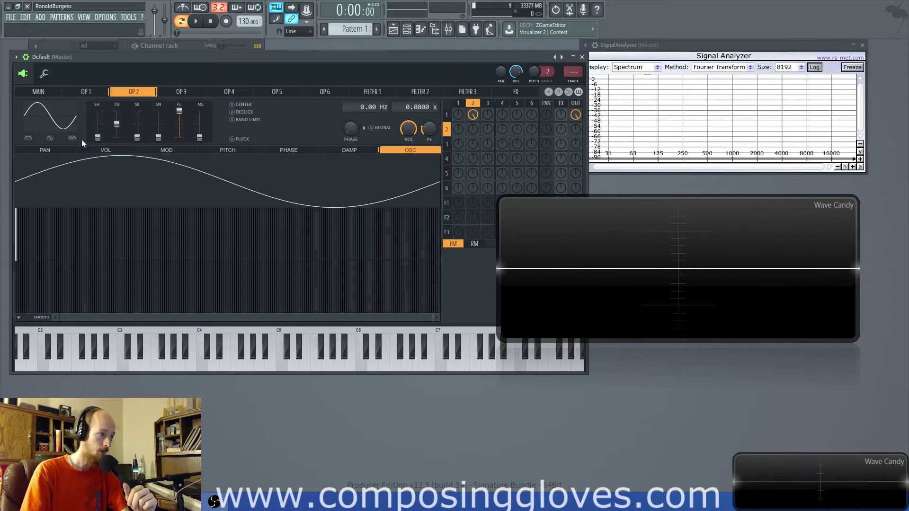
drag(98, 138, 99, 130)
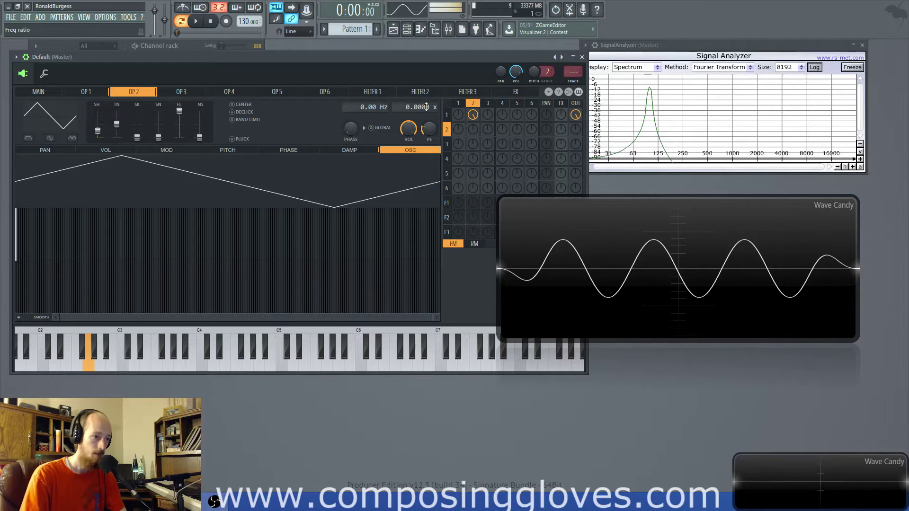
drag(427, 107, 427, 95)
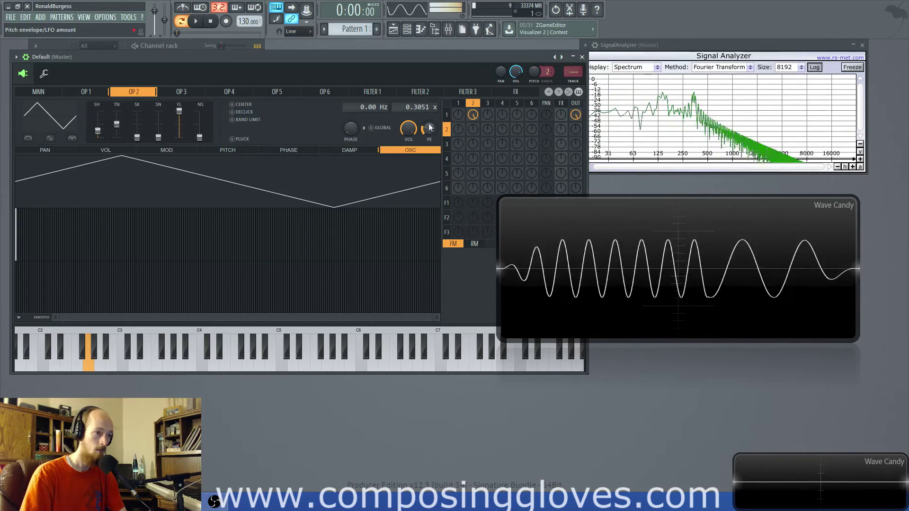
drag(418, 107, 425, 115)
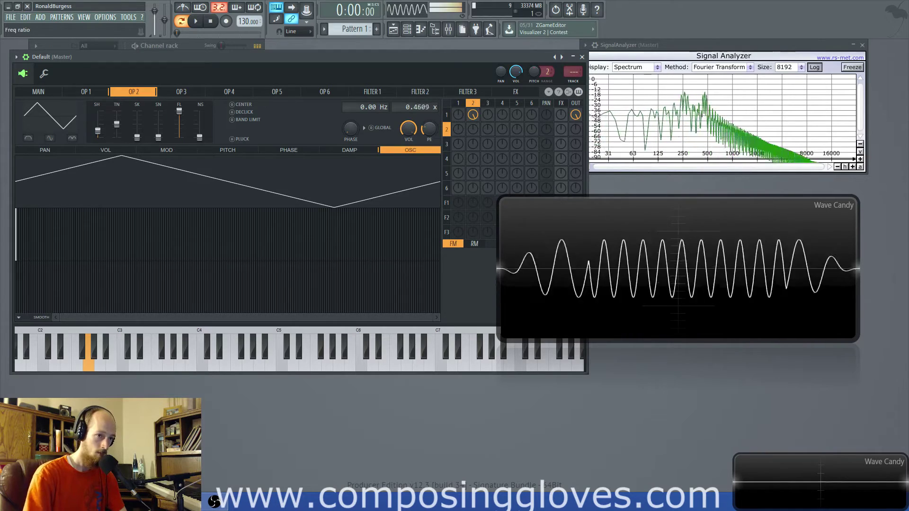
drag(430, 110, 430, 106)
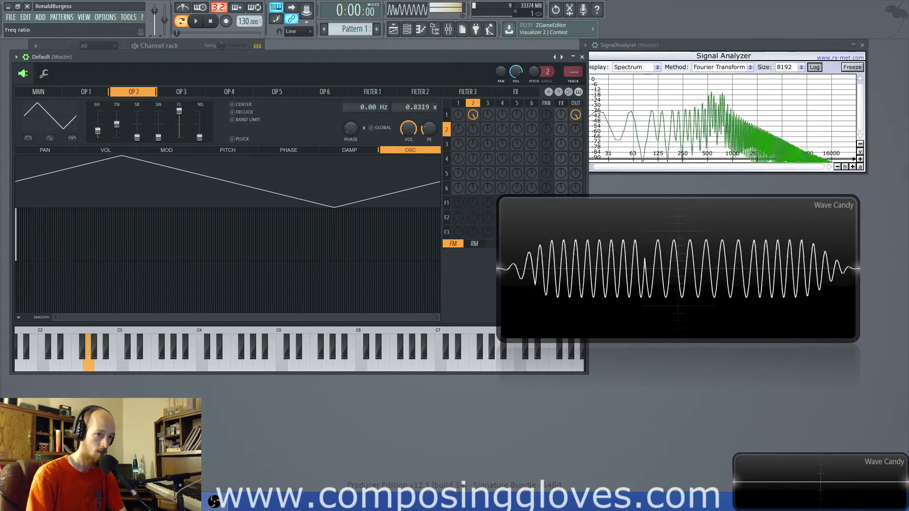
- Sweep the triangle-shaped operator 2's frequency ratio up to about 31.9x, finishing by returning it to 1x
drag(430, 106, 417, 109)
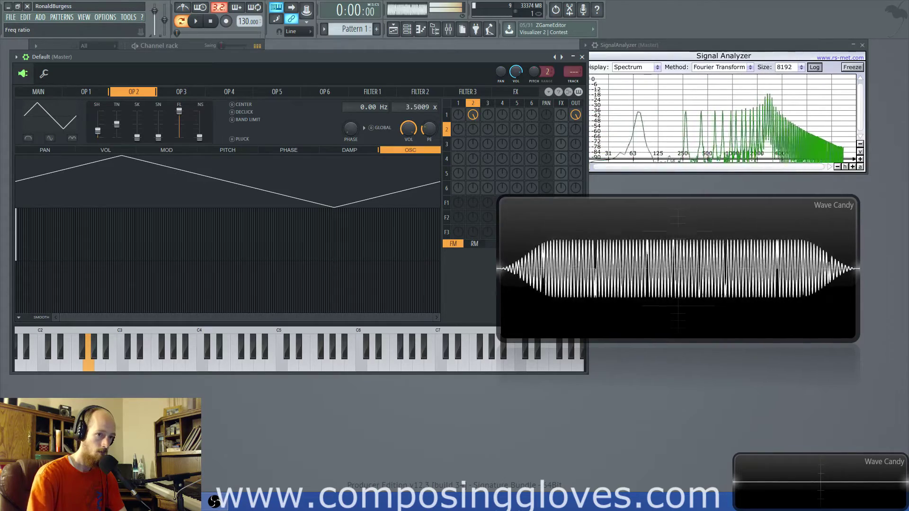
drag(420, 108, 417, 101)
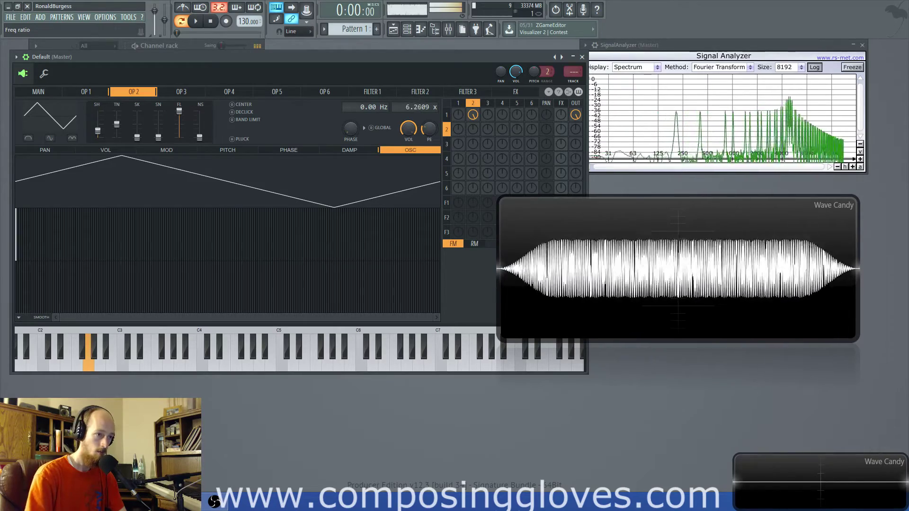
drag(417, 107, 416, 103)
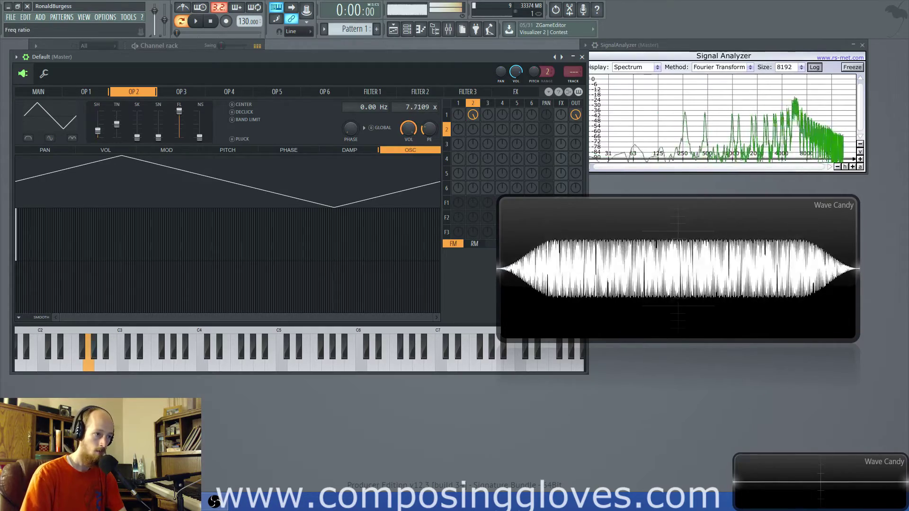
drag(417, 107, 416, 83)
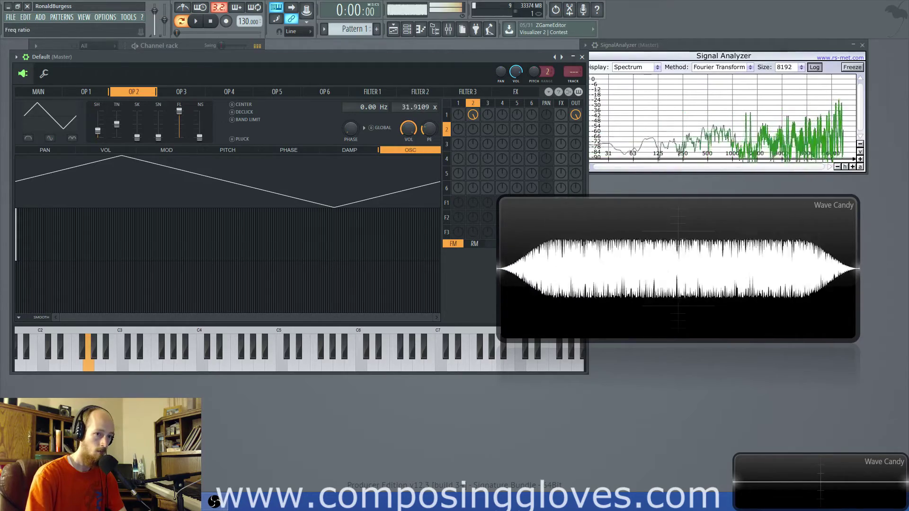
mouse_move(417, 107)
mouse_down()
mouse_move(417, 88)
mouse_move(422, 113)
mouse_up()
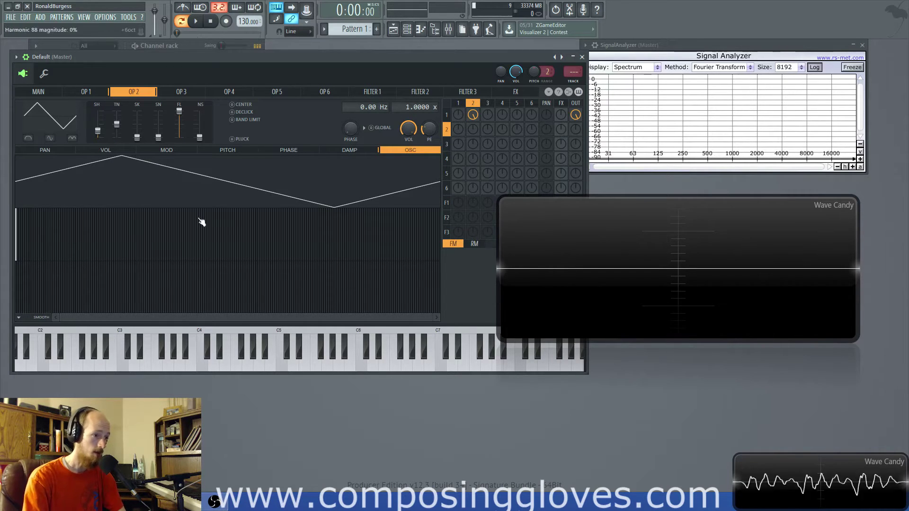
- Remove operator 2's frequency modulation of operator 1 and reposition the synth and the large Wave Candy windows
drag(473, 115, 474, 124)
mouse_move(285, 57)
mouse_down()
mouse_move(275, 57)
mouse_move(284, 58)
mouse_up()
drag(612, 202, 564, 273)
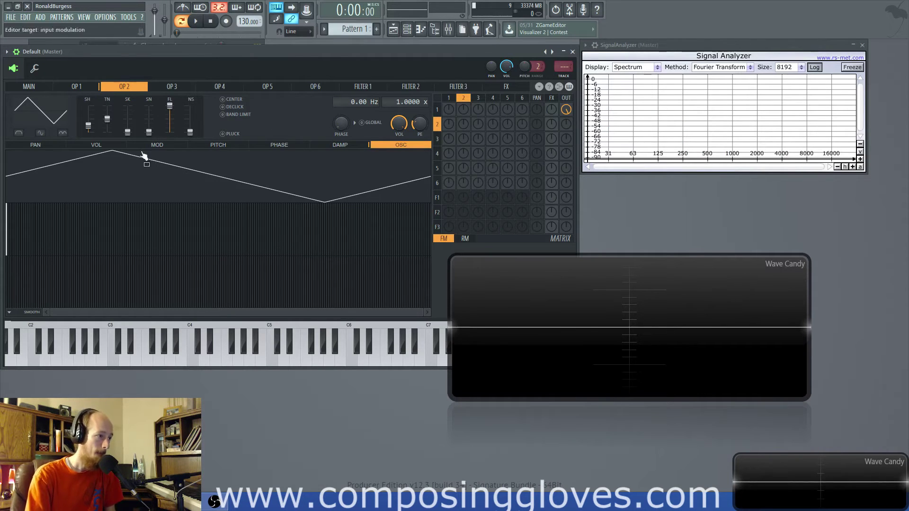
- Restore operator 2's waveform to a sine and switch on its half-wave mode
click(30, 107)
click(72, 140)
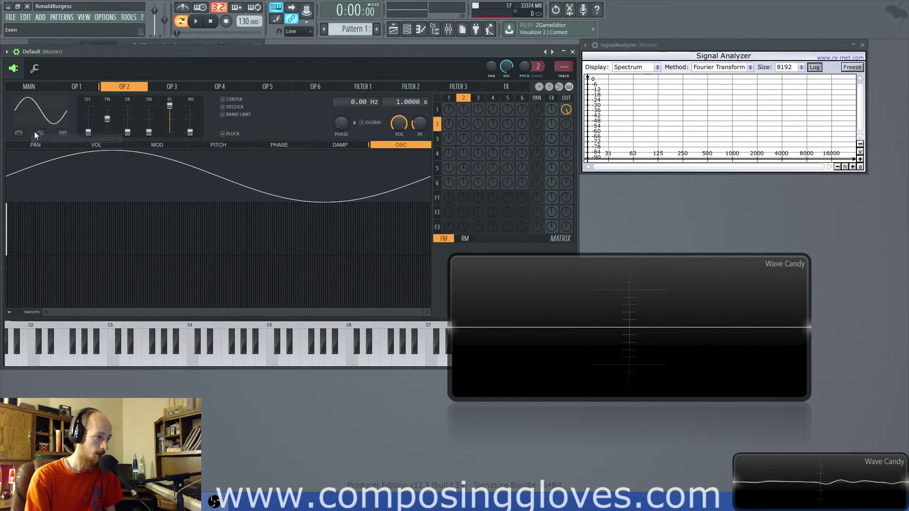
click(24, 134)
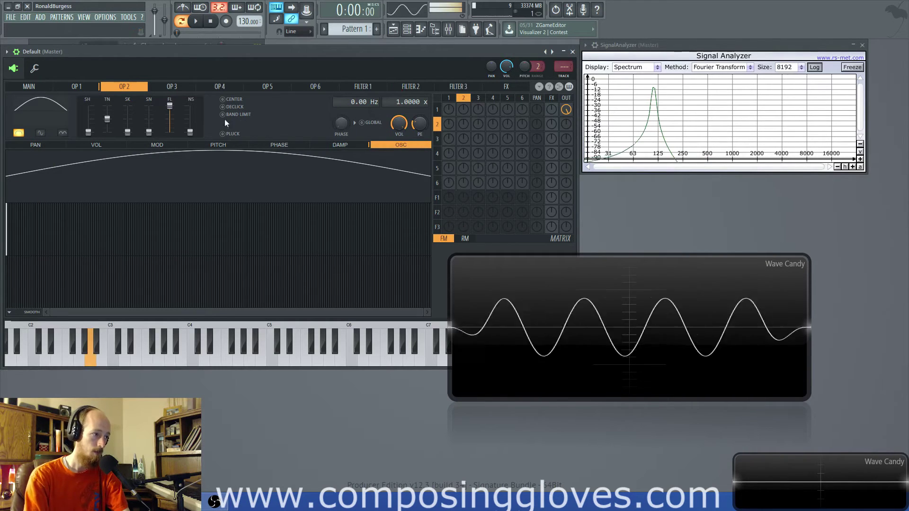
- Turn operator 2's frequency modulation of operator 1 back up and bring its frequency ratio to 1x while a note sounds
mouse_move(408, 102)
mouse_down()
mouse_move(409, 82)
mouse_move(408, 110)
mouse_up()
drag(464, 109, 463, 101)
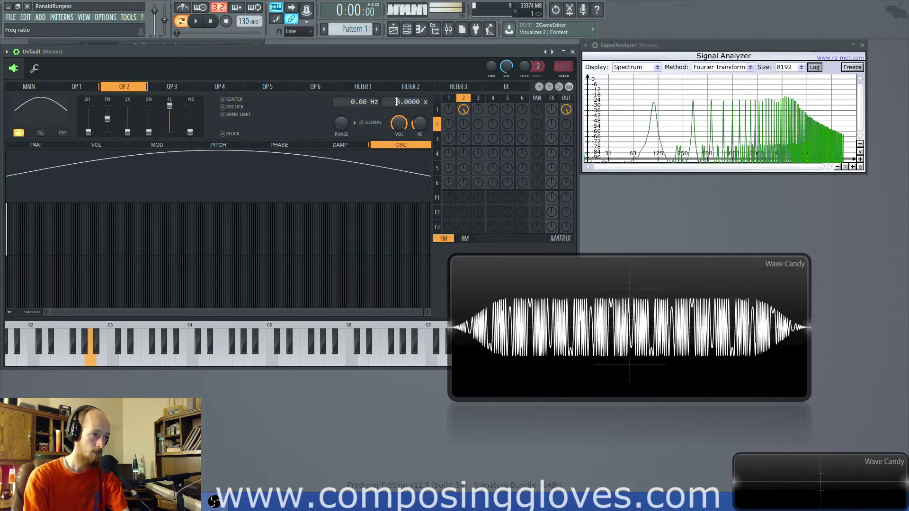
drag(408, 102, 408, 106)
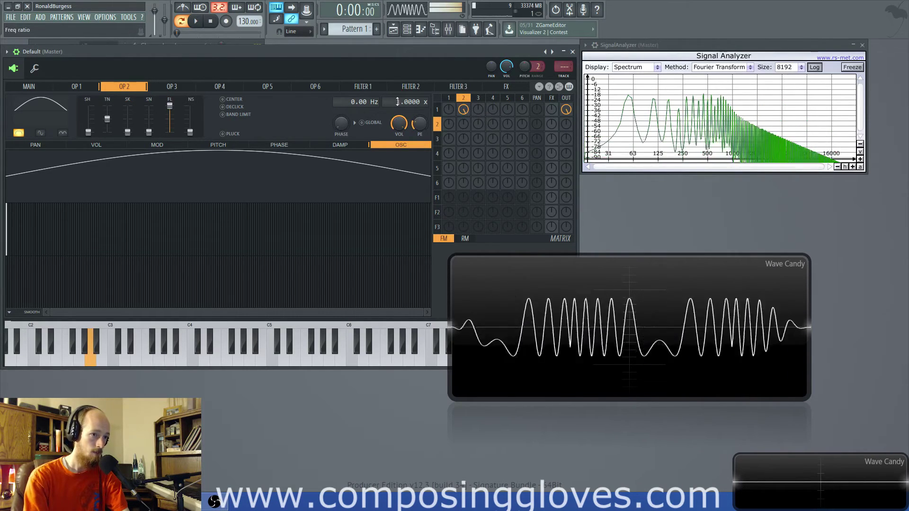
- Reshape operator 2's half wave into a triangle and sweep its frequency ratio from 0 up to 1x while the note sounds
click(40, 133)
click(63, 133)
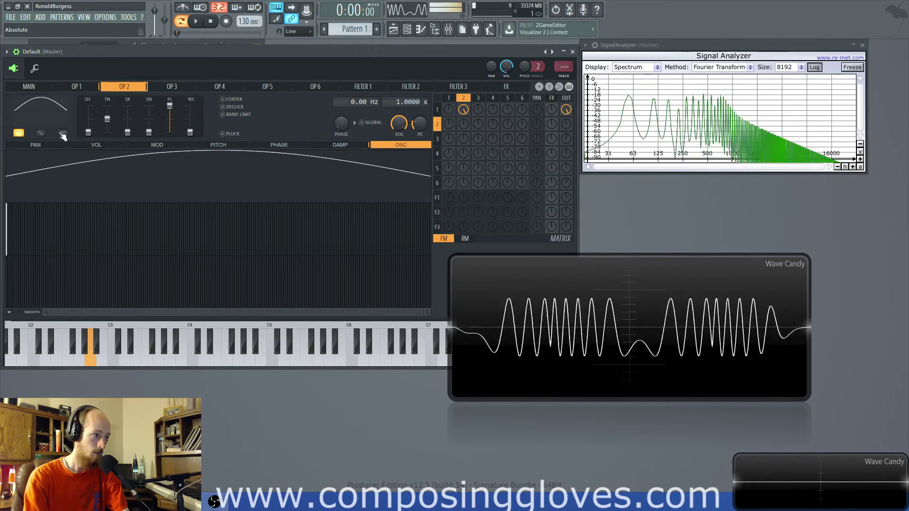
drag(88, 132, 88, 125)
click(18, 133)
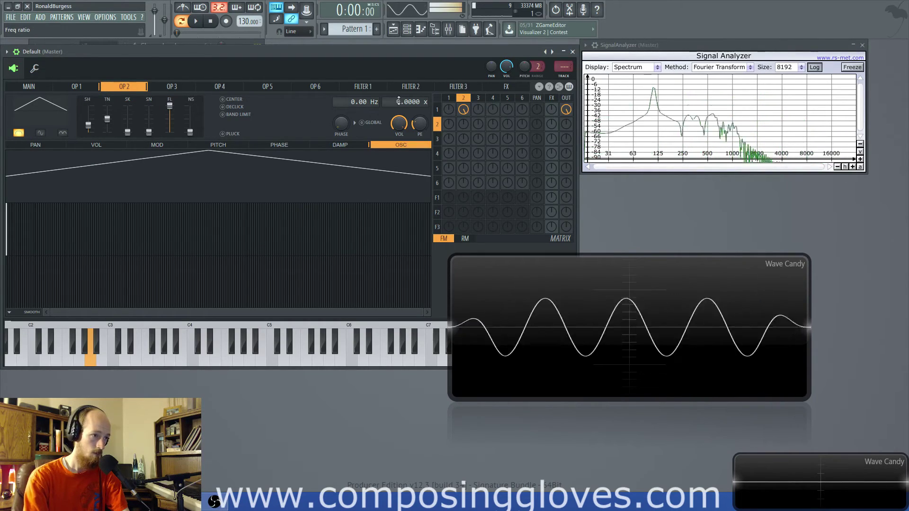
drag(406, 100, 406, 102)
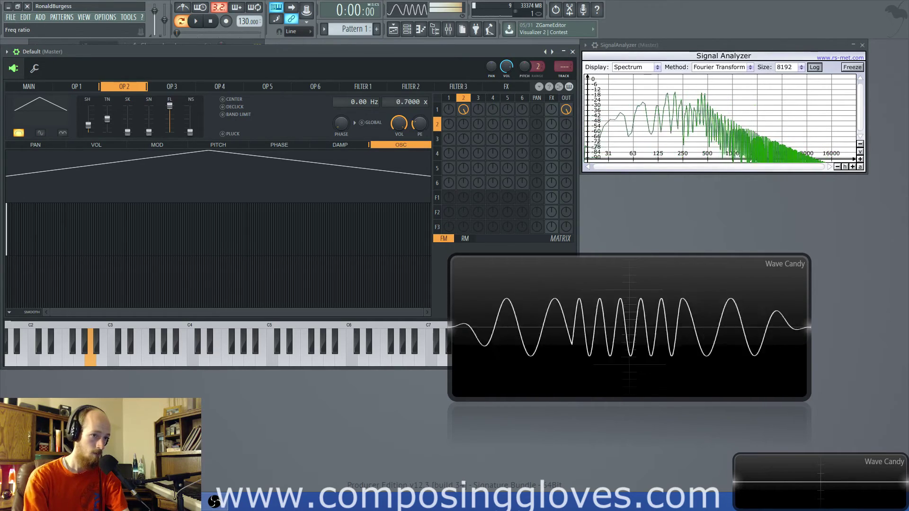
drag(406, 102, 406, 102)
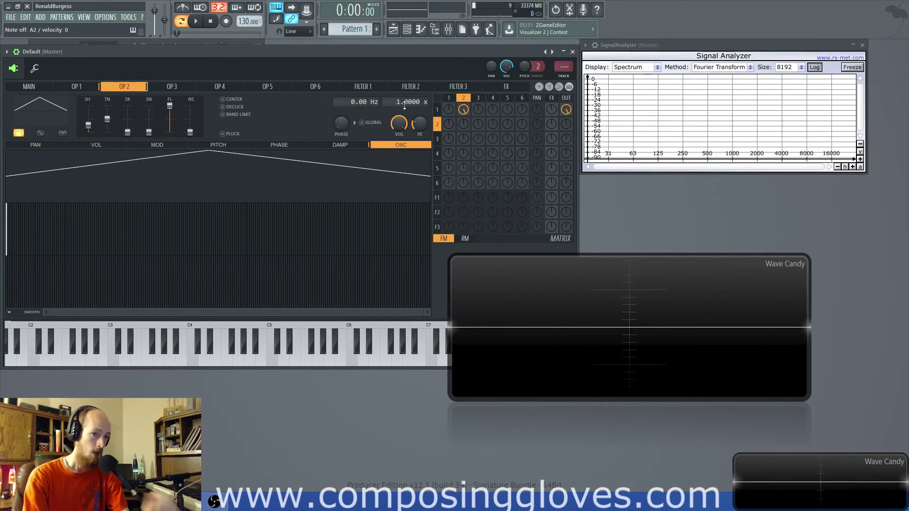
- Shift the synth window slightly and compare the oscillator settings of operators 1 and 2 by alternating between them
drag(300, 51, 314, 53)
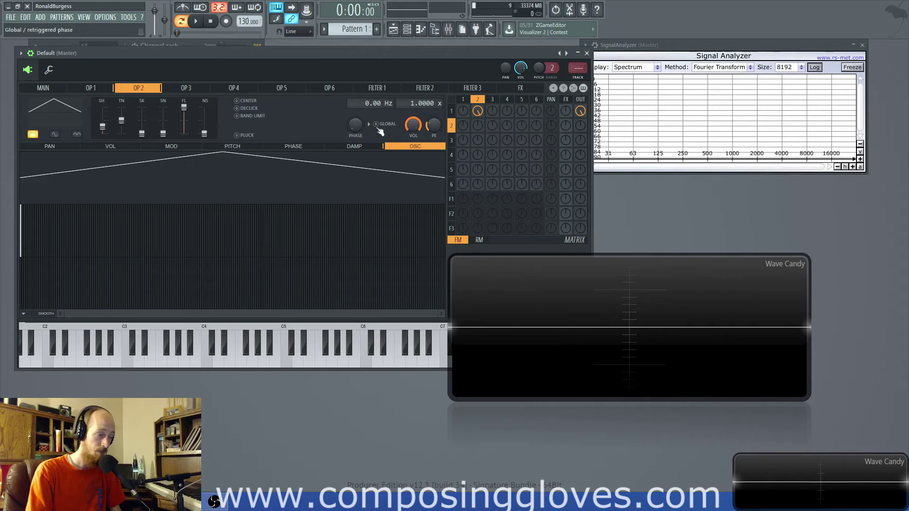
scroll(123, 92, up, 1)
scroll(133, 91, down, 1)
scroll(133, 91, up, 1)
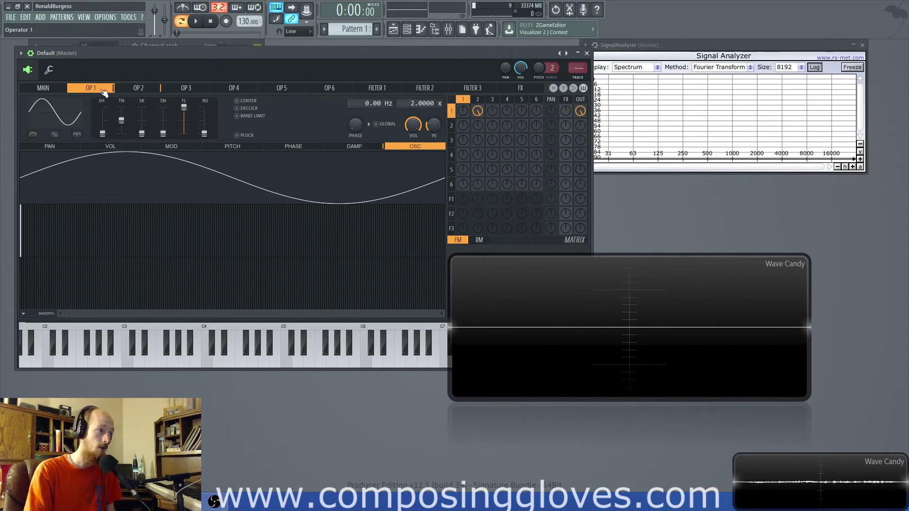
scroll(133, 91, down, 1)
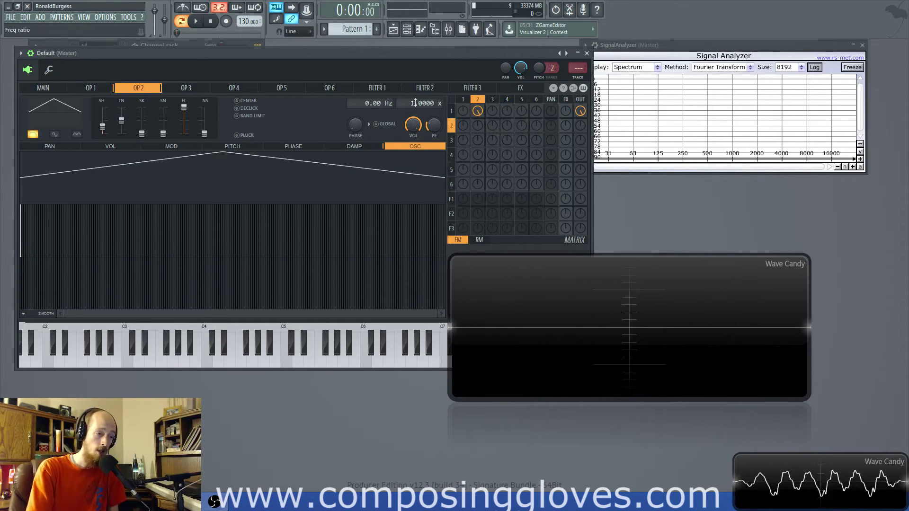
scroll(94, 93, up, 1)
scroll(95, 93, down, 1)
scroll(94, 93, up, 1)
scroll(94, 93, down, 1)
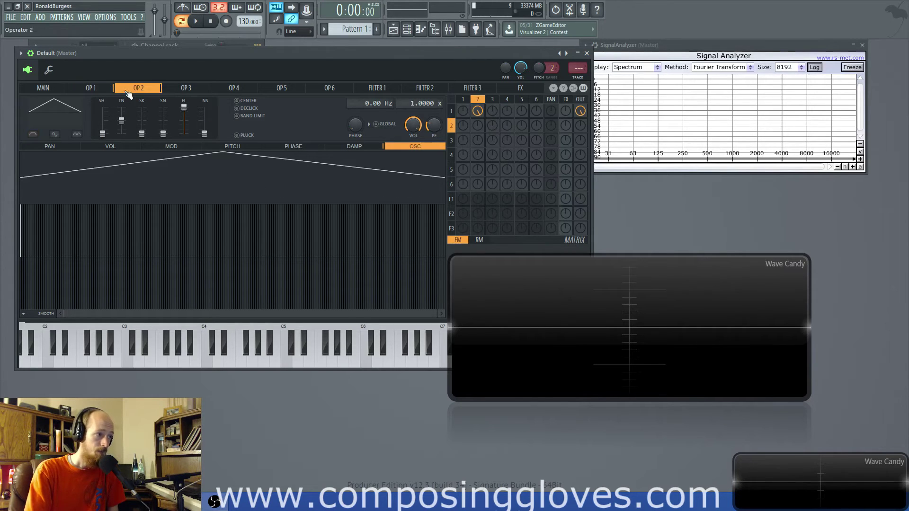
- Bring operator 2's frequency modulation of operator 1 down to zero
drag(488, 118, 489, 102)
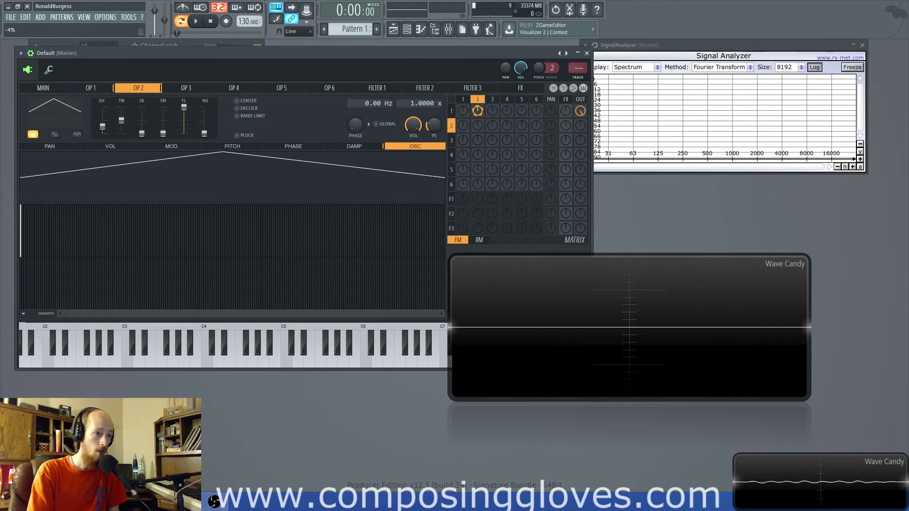
drag(580, 111, 580, 104)
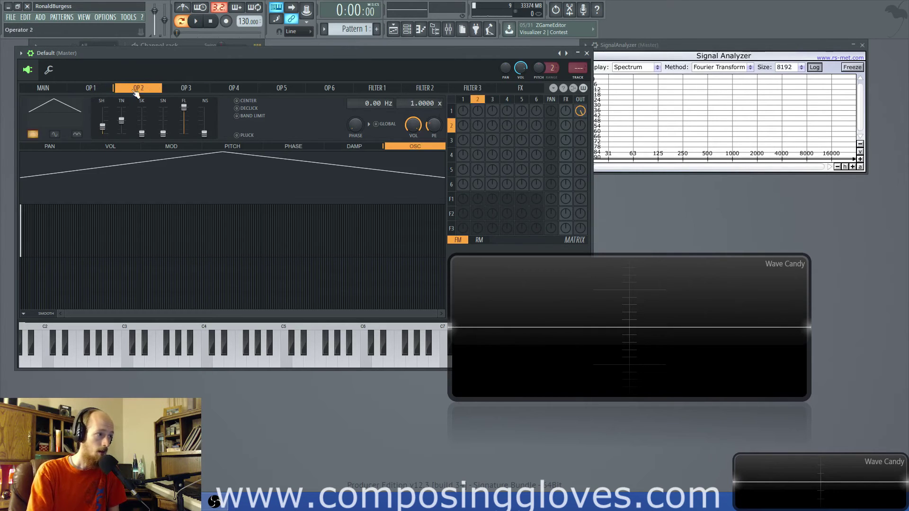
- Display operator 1, move the large oscilloscope slightly aside, and reshape the operator's sine into a narrow pulse wave
click(90, 89)
click(259, 95)
click(234, 88)
click(186, 88)
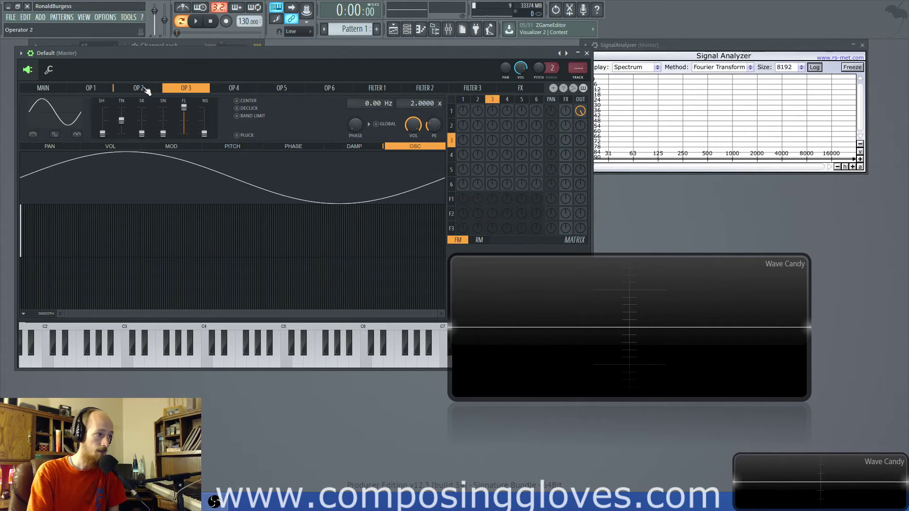
click(138, 88)
click(91, 88)
drag(512, 274, 528, 298)
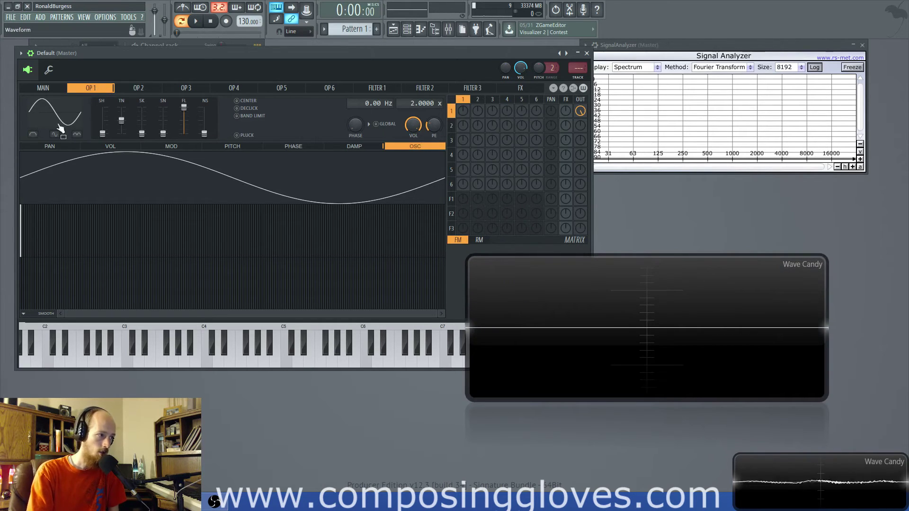
drag(103, 134, 102, 110)
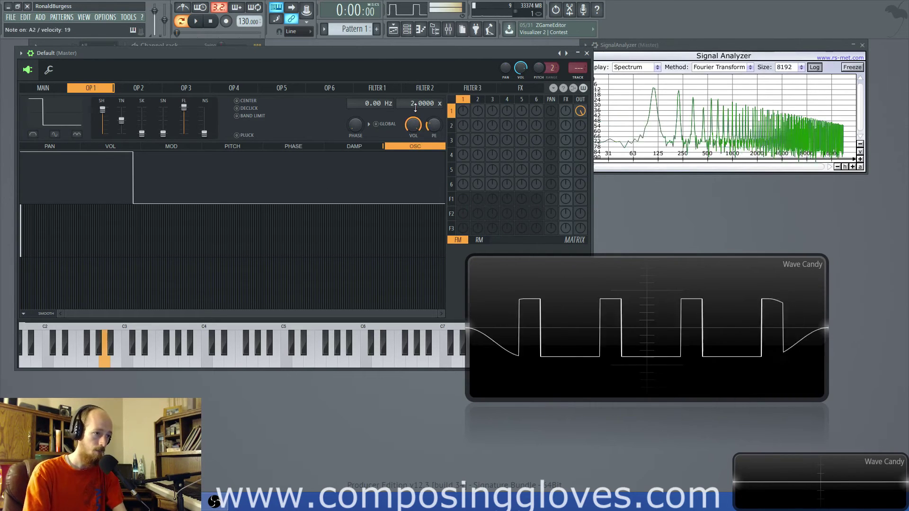